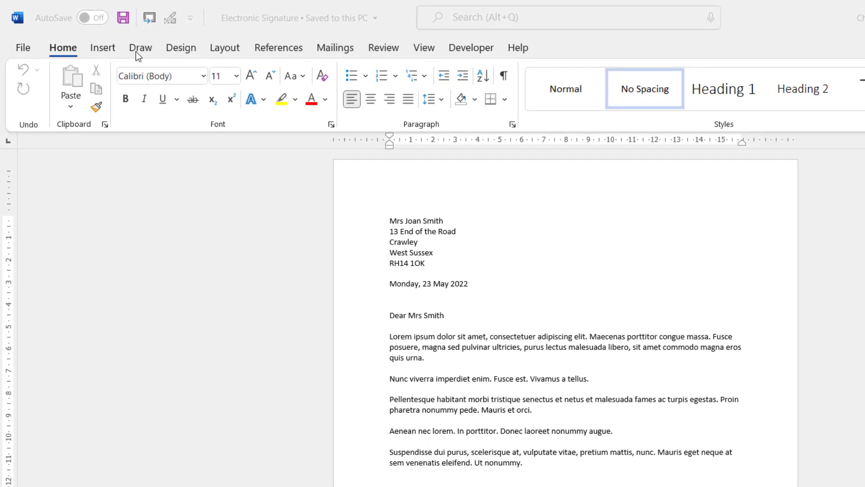
Step: Show the Draw tab and review the Customize the Ribbon settings without changing anything
click(140, 50)
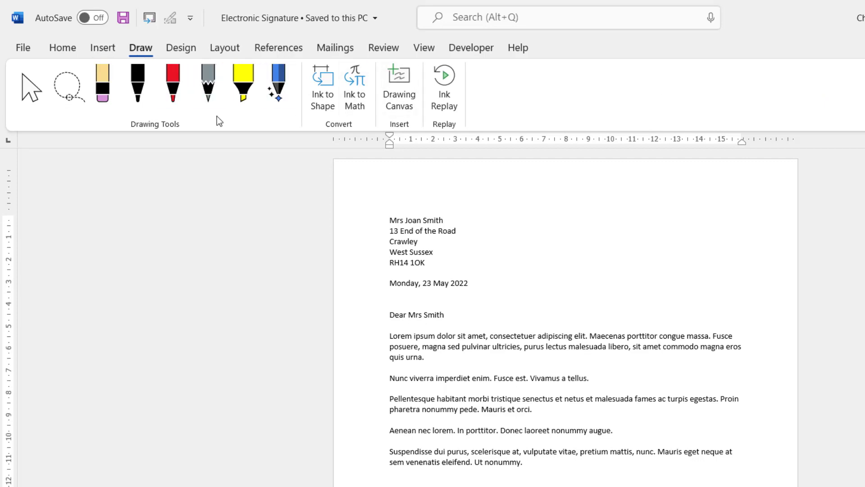
right_click(382, 49)
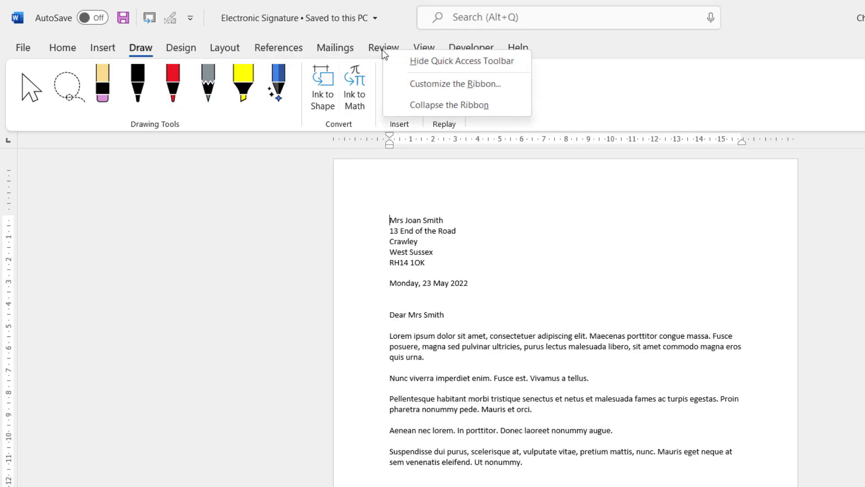
click(438, 87)
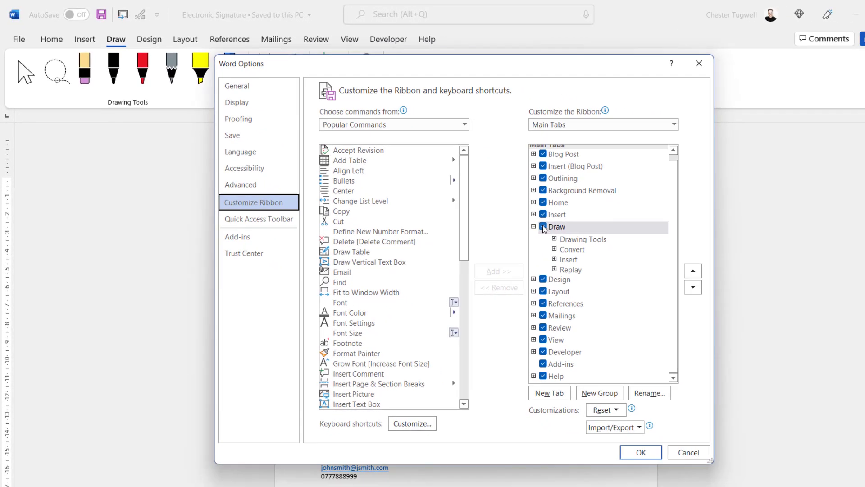
click(641, 453)
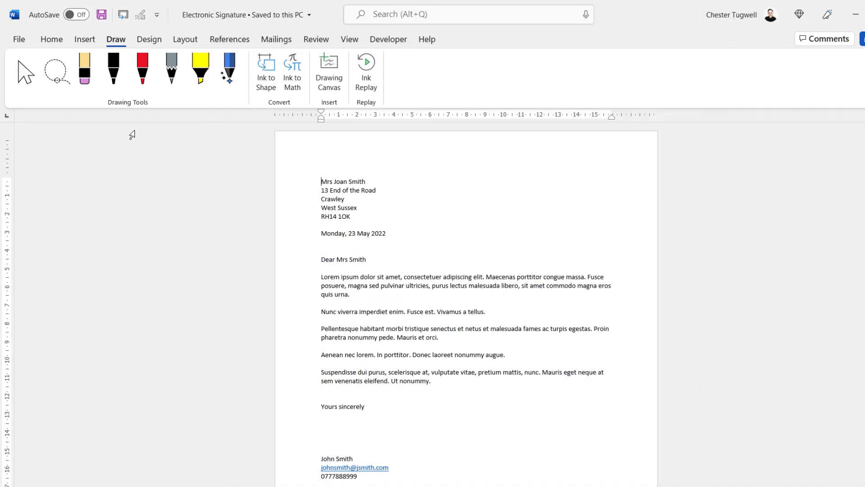
Step: Choose the black pen and check its thickness and colour options
click(114, 79)
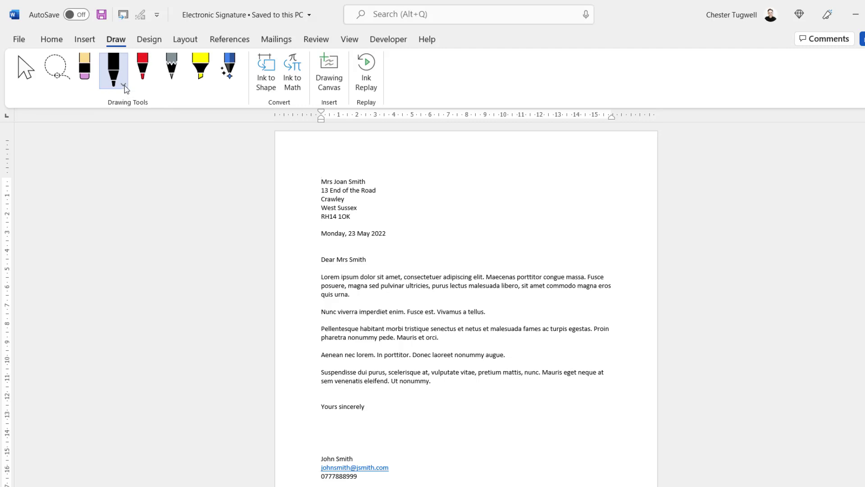
click(123, 86)
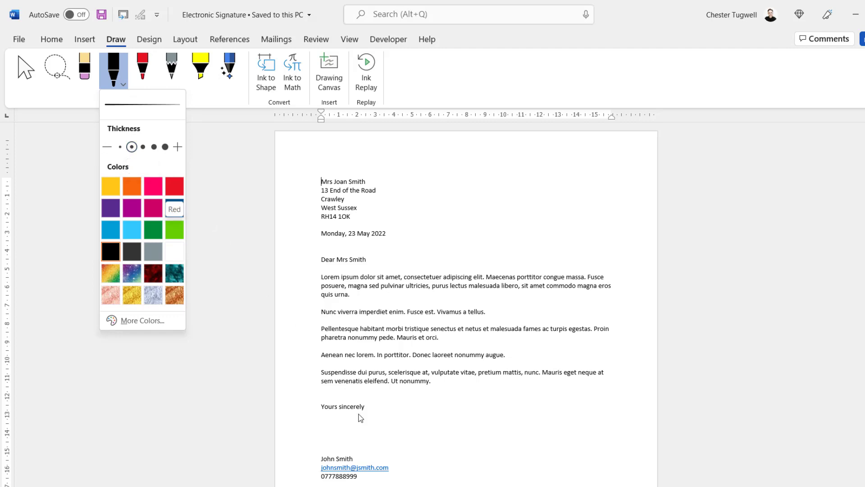
click(330, 423)
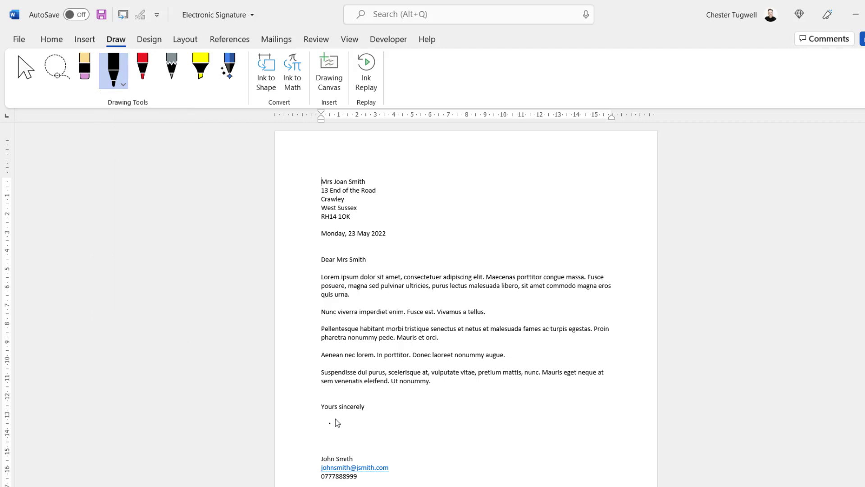
Step: Ink a 'John Smith' signature with a long underline below Yours sincerely
mouse_move(333, 421)
mouse_down()
mouse_move(341, 446)
mouse_move(311, 437)
mouse_move(430, 403)
mouse_up()
drag(350, 433, 372, 441)
drag(409, 420, 373, 449)
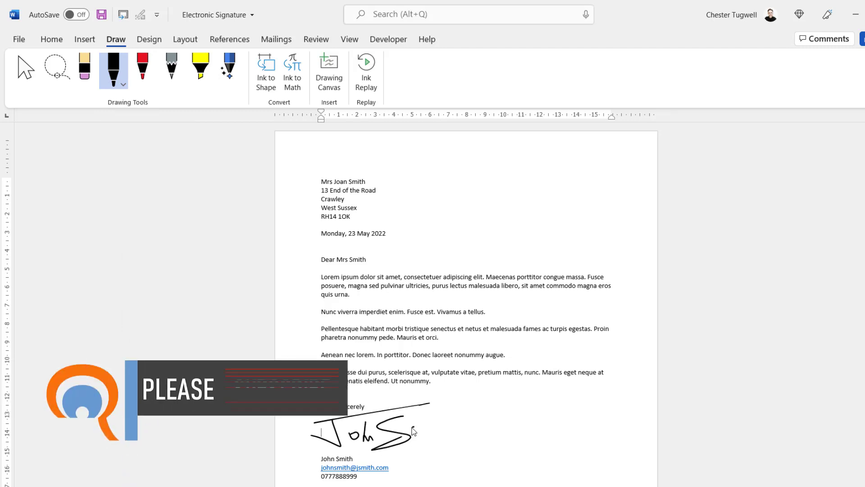
mouse_move(413, 429)
mouse_down()
mouse_move(424, 440)
mouse_move(446, 436)
mouse_up()
drag(355, 457, 476, 440)
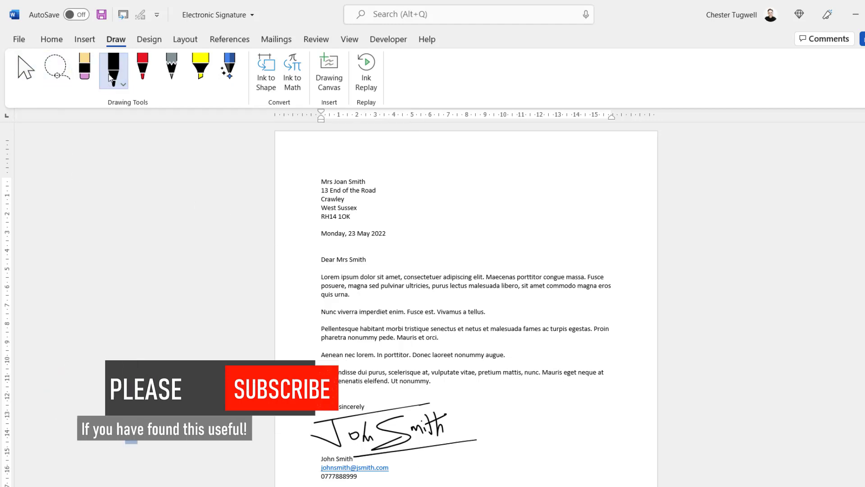
Step: Select the inked signature, shrink and nudge it, then delete it
click(18, 63)
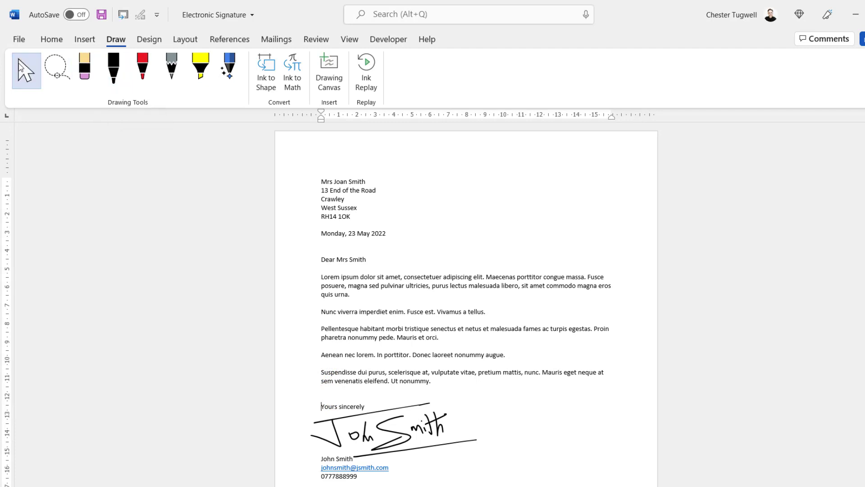
click(397, 433)
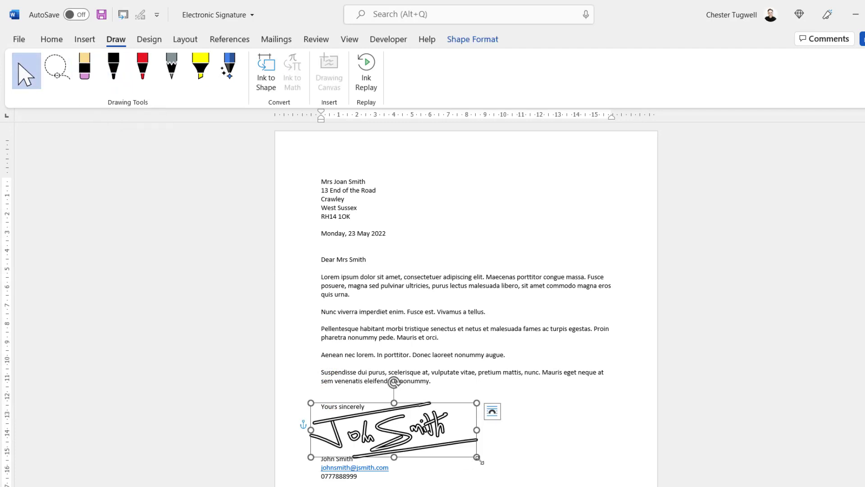
drag(477, 458, 451, 444)
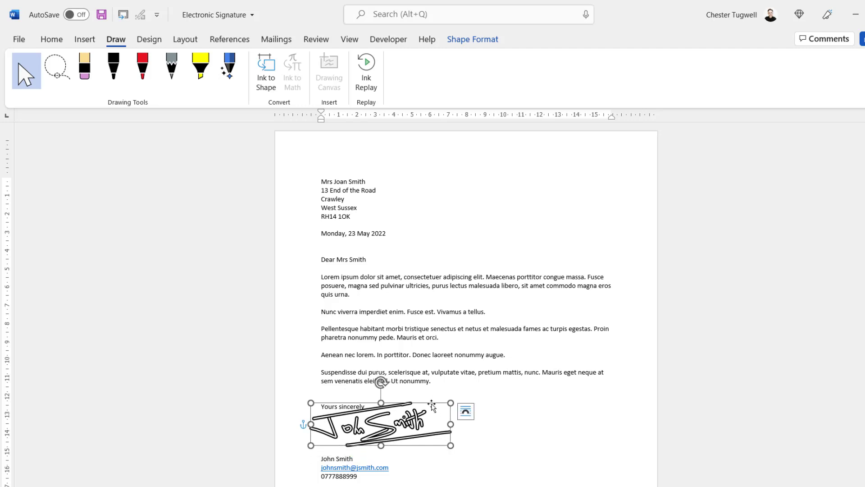
drag(433, 404, 440, 415)
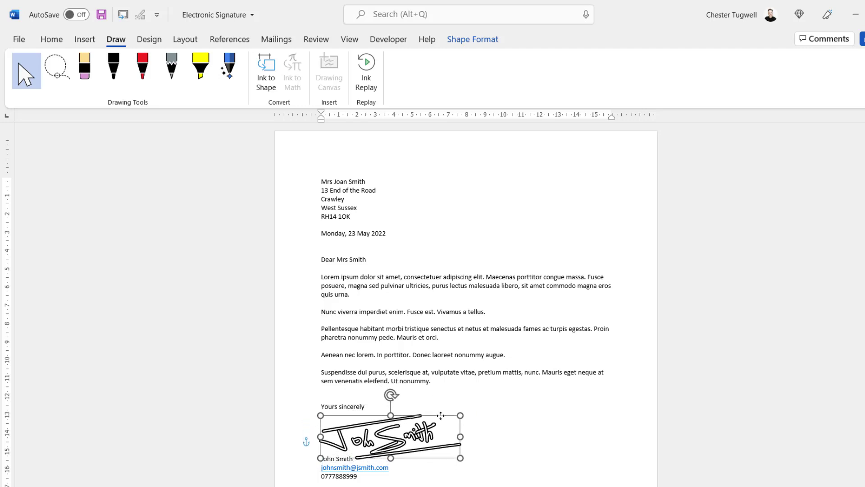
click(510, 392)
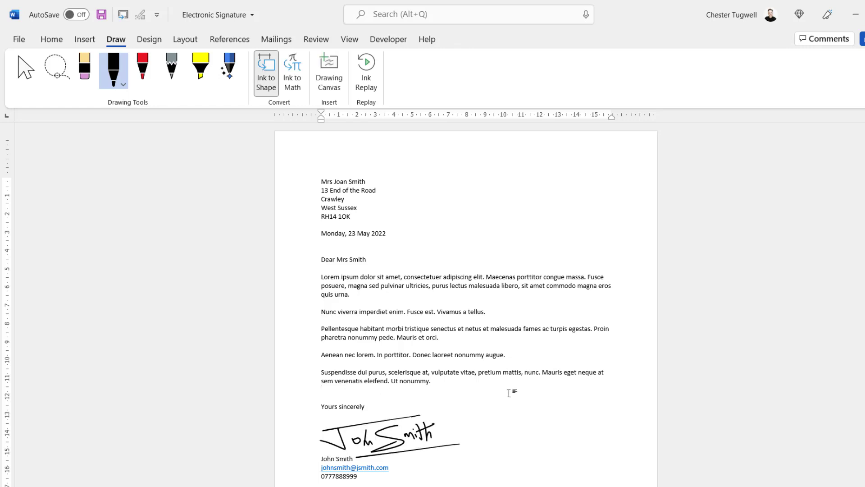
click(408, 421)
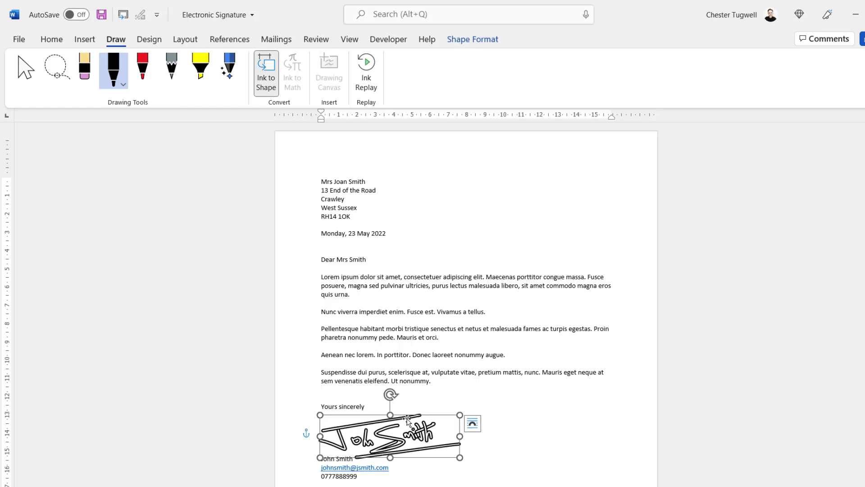
key(Delete)
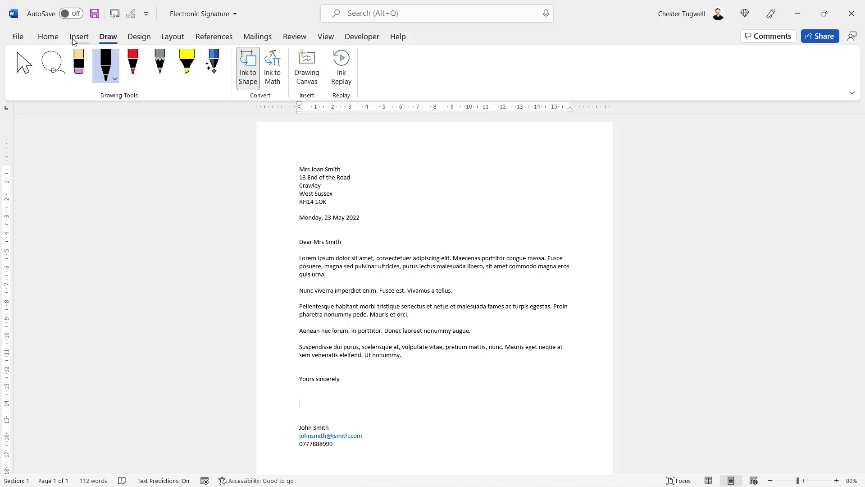
Step: Insert the signature photo from this device below Yours sincerely
click(74, 41)
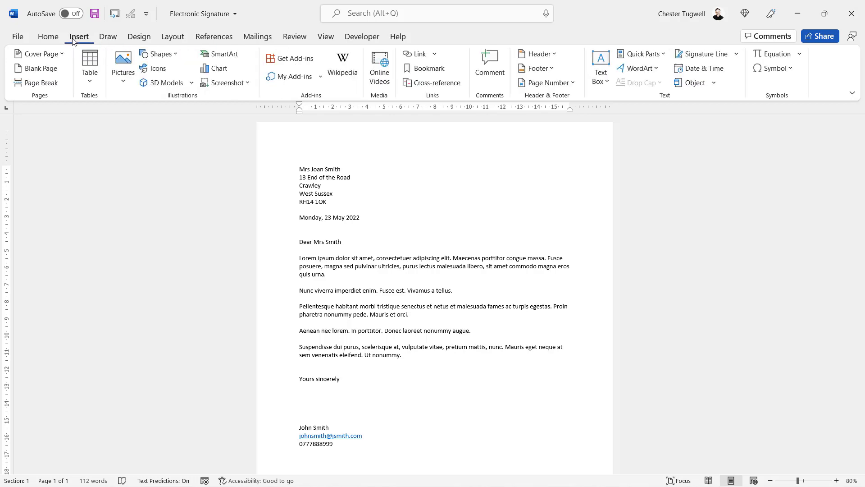
click(120, 87)
click(151, 116)
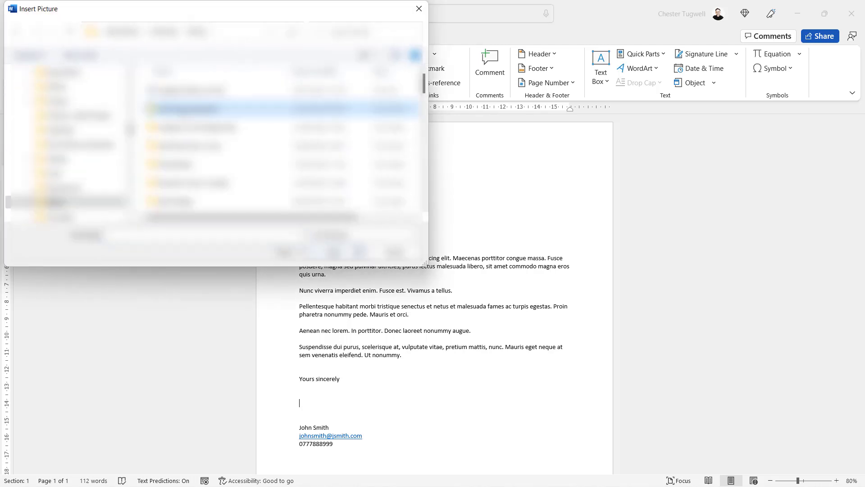
double_click(182, 109)
click(246, 101)
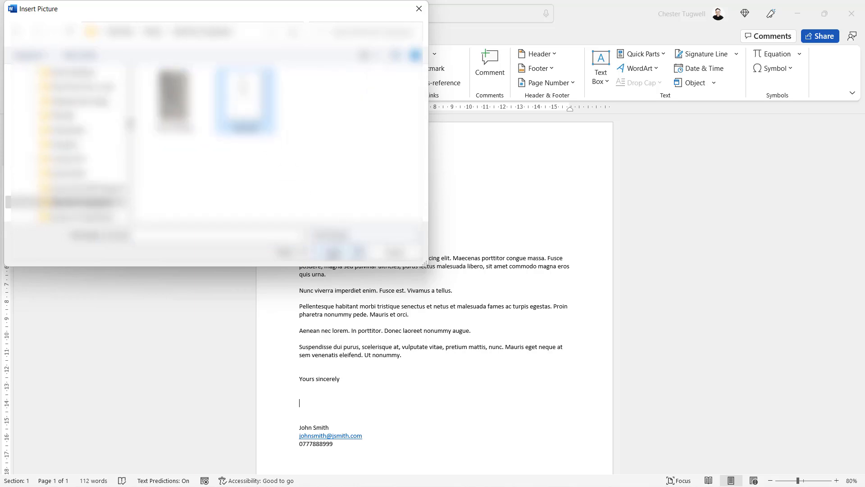
click(332, 252)
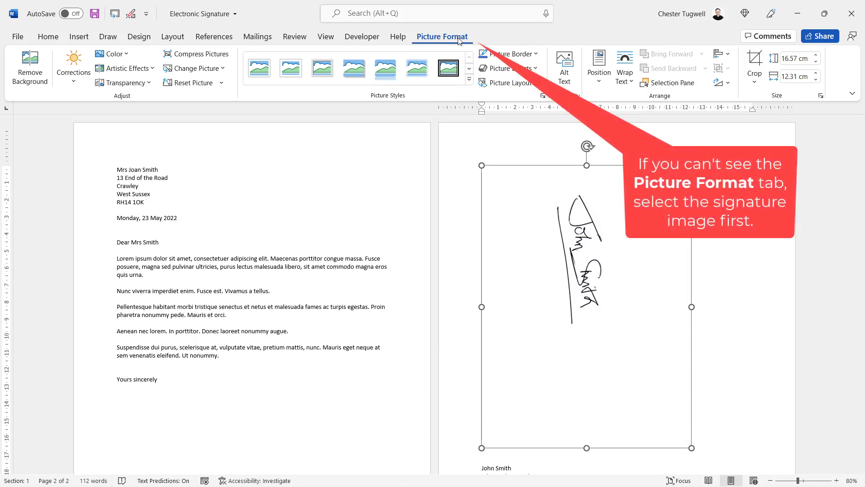
Step: Crop blank space from all four sides of the signature photo and rotate it 90° left
click(759, 63)
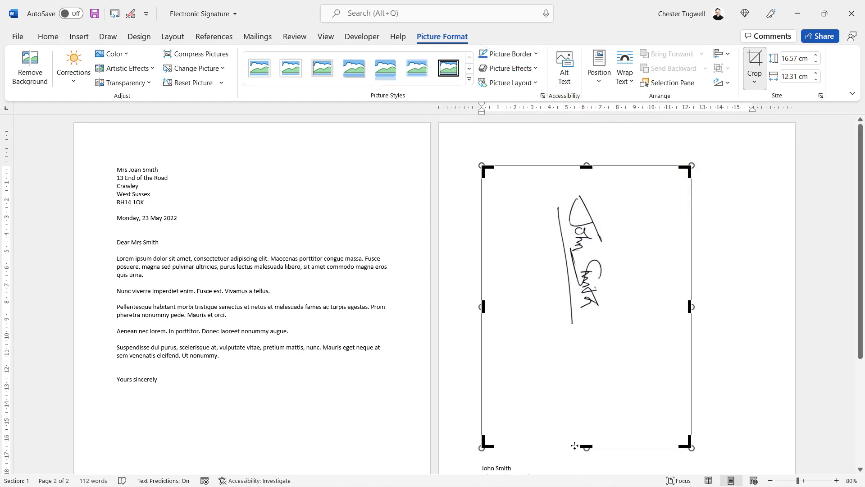
drag(587, 447, 581, 345)
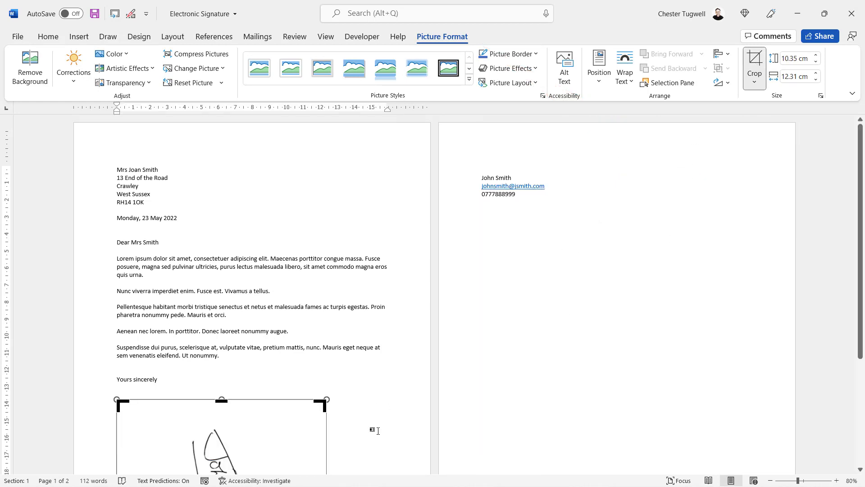
scroll(373, 429, down, 1)
scroll(365, 423, down, 2)
scroll(344, 413, down, 2)
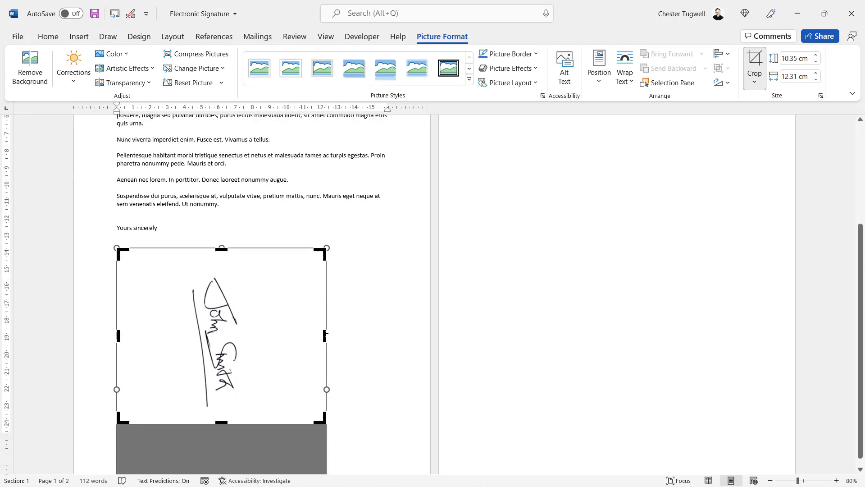
drag(325, 336, 251, 336)
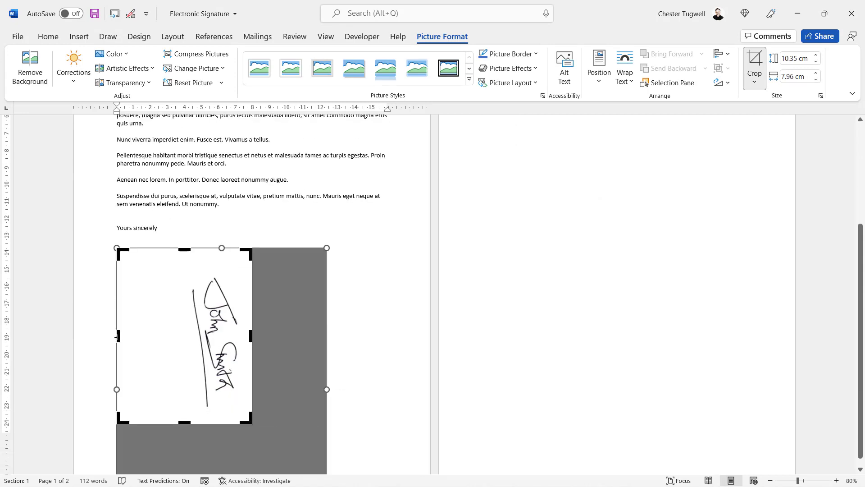
drag(117, 336, 173, 342)
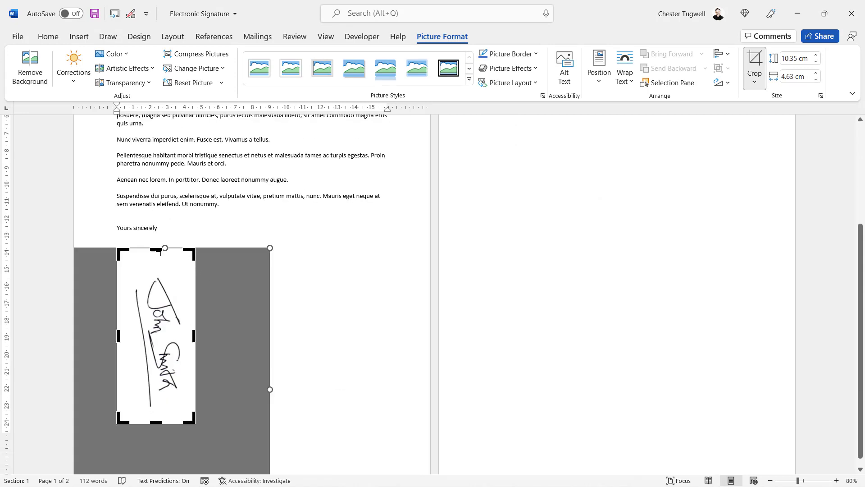
drag(158, 248, 159, 269)
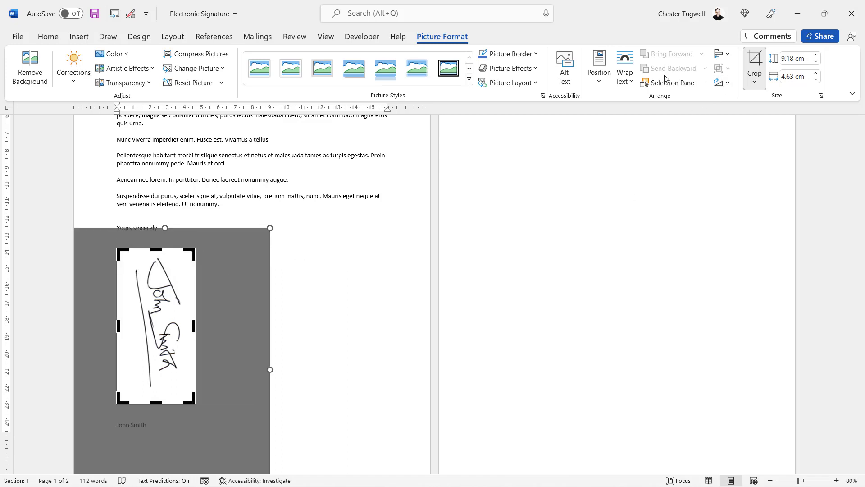
click(724, 82)
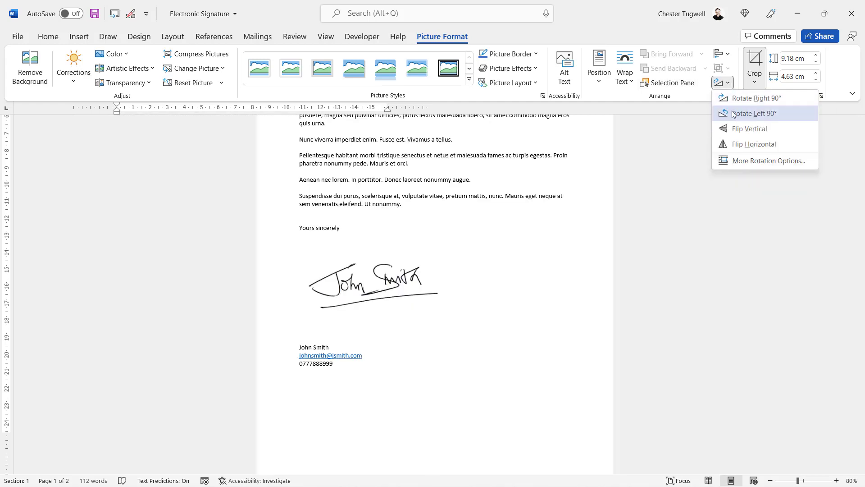
click(733, 113)
Step: Delete the blank lines above and below the signature picture and enlarge it
click(579, 240)
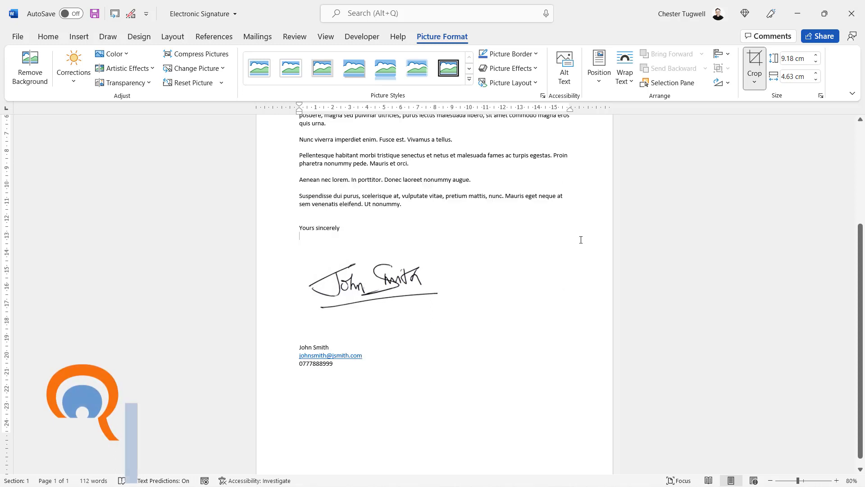
click(421, 282)
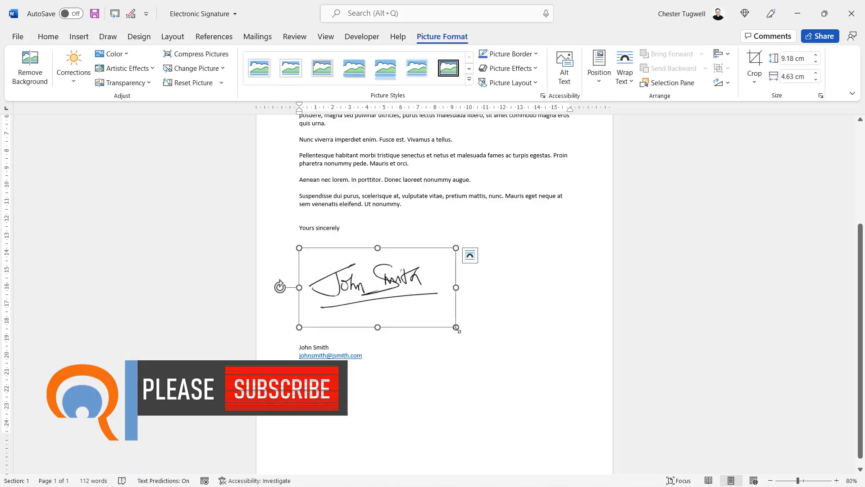
drag(456, 327, 397, 297)
click(399, 297)
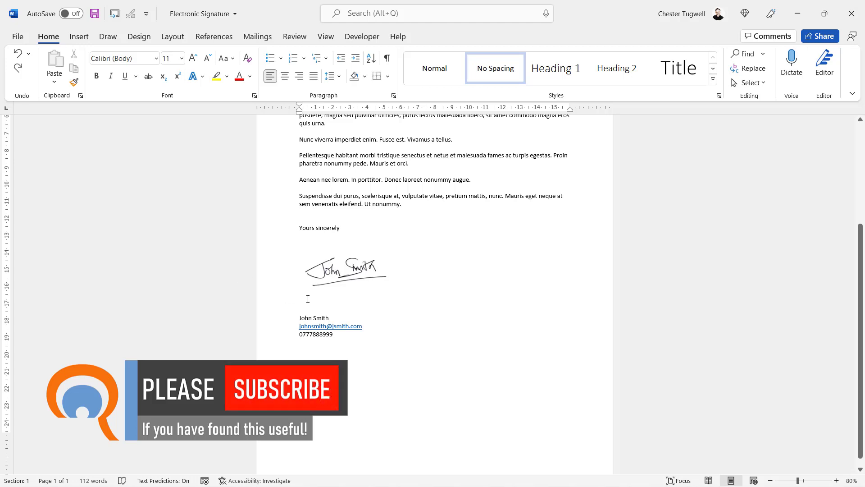
key(BackSpace)
key(Delete)
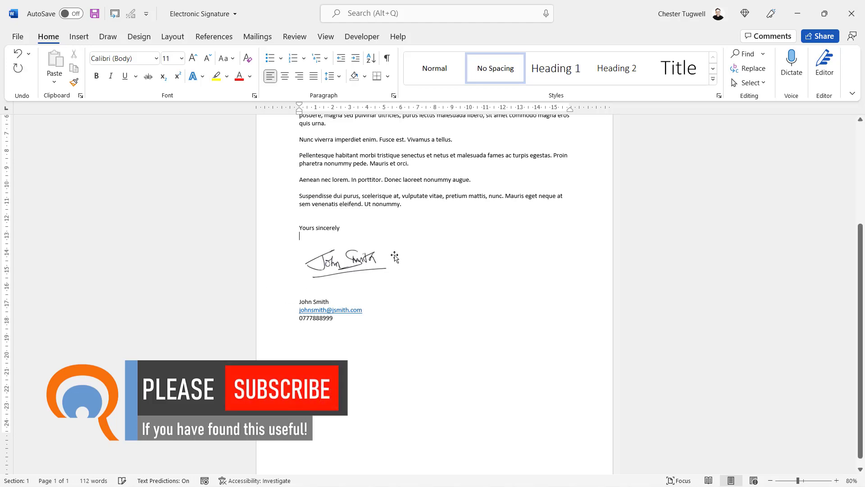
click(379, 267)
drag(403, 295, 420, 301)
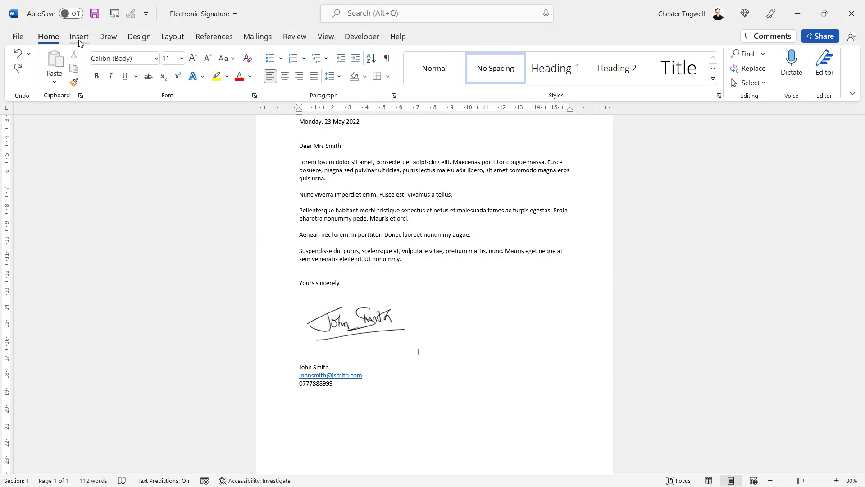
Step: Set the page colour to orange and select the signature picture
click(138, 36)
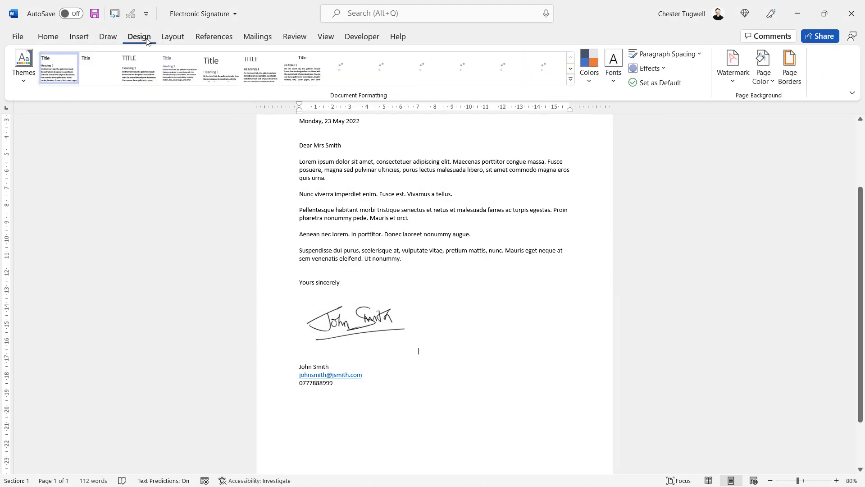
click(768, 80)
click(801, 113)
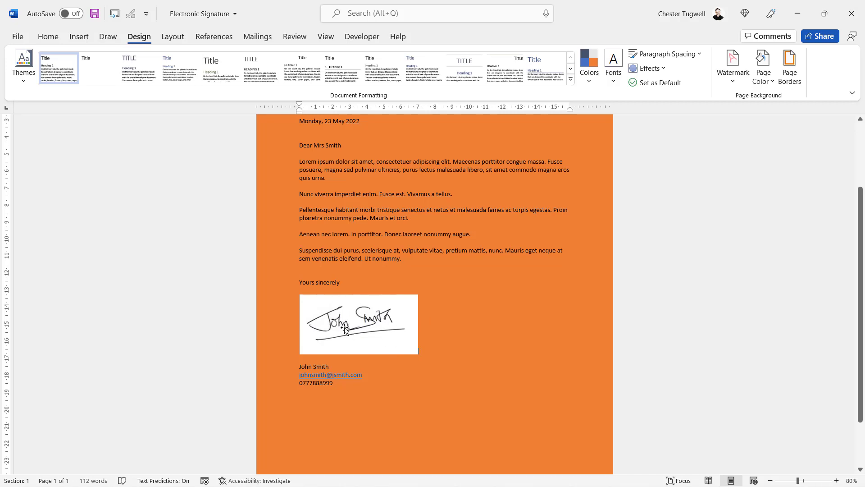
click(344, 329)
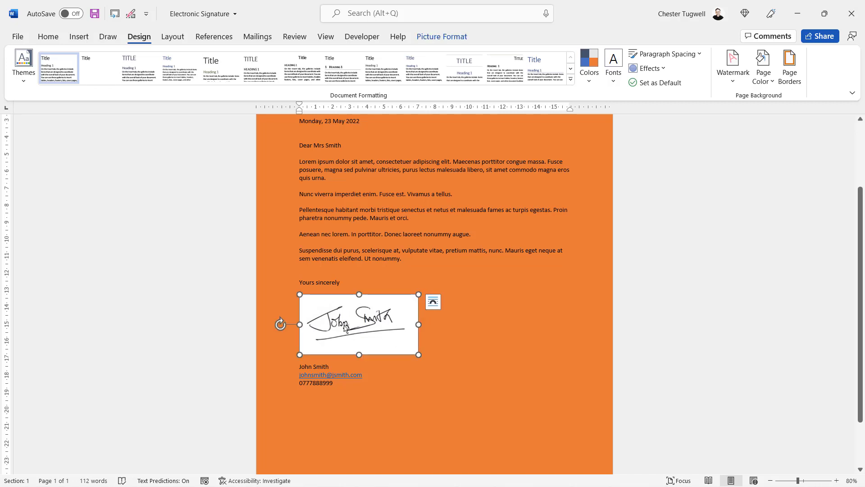
click(442, 37)
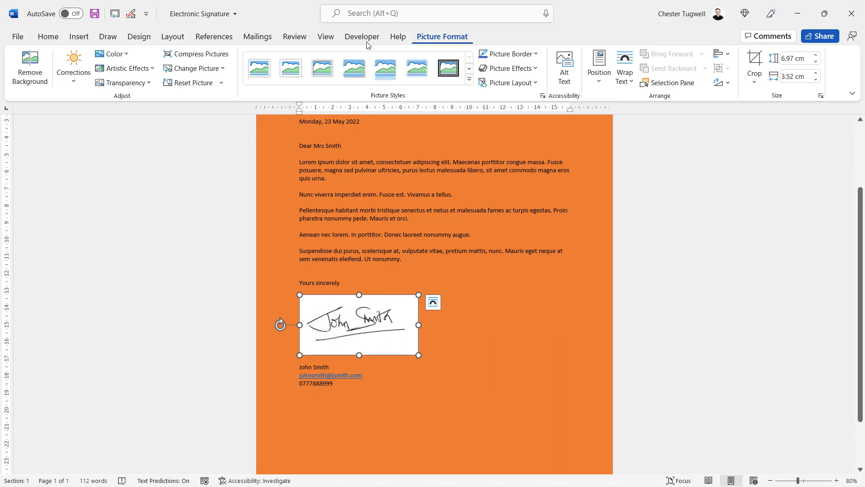
Step: Set the signature picture's sharpness and contrast to 100% in Format Picture
click(80, 84)
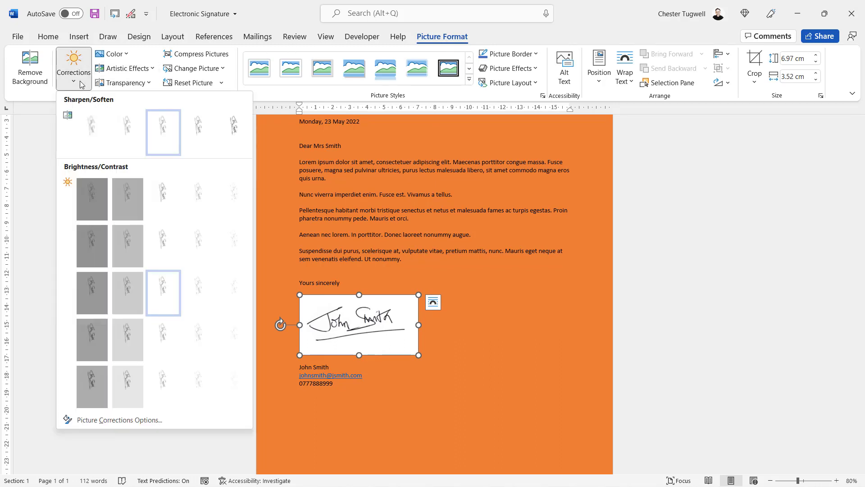
click(110, 421)
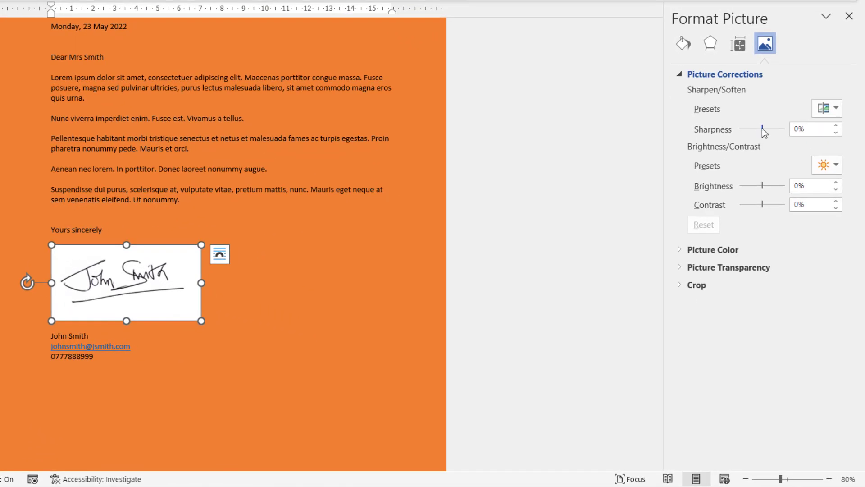
drag(763, 130, 785, 129)
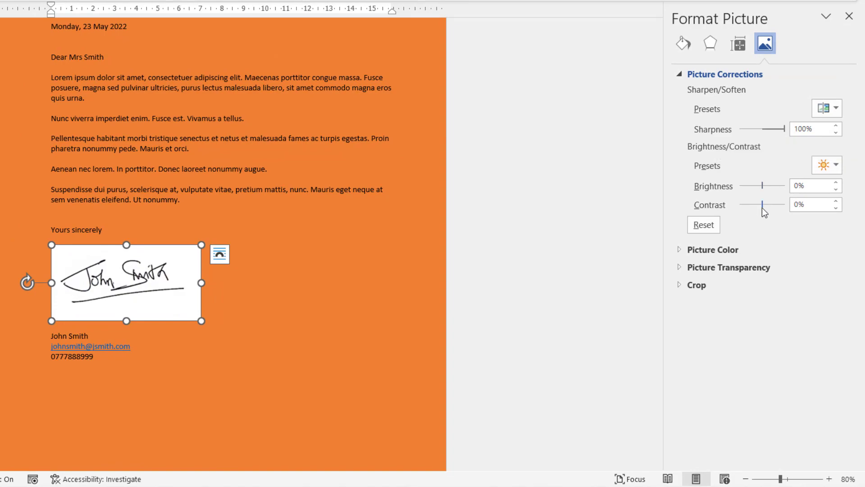
drag(763, 204, 798, 206)
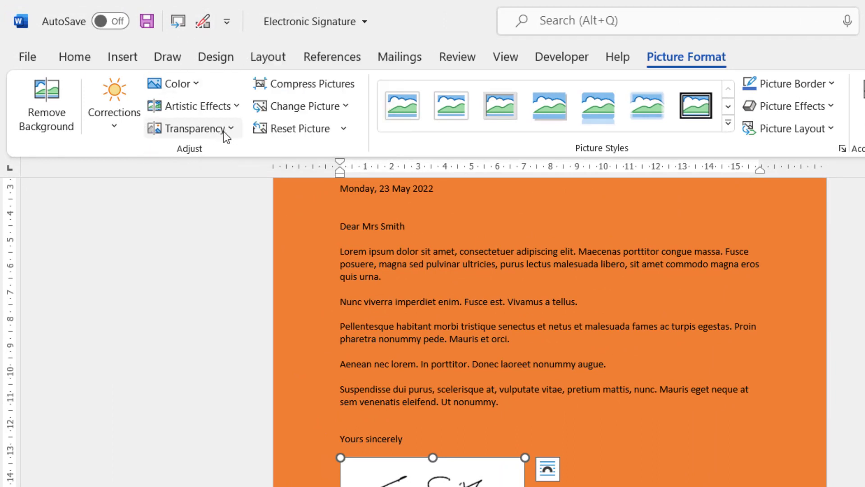
click(229, 129)
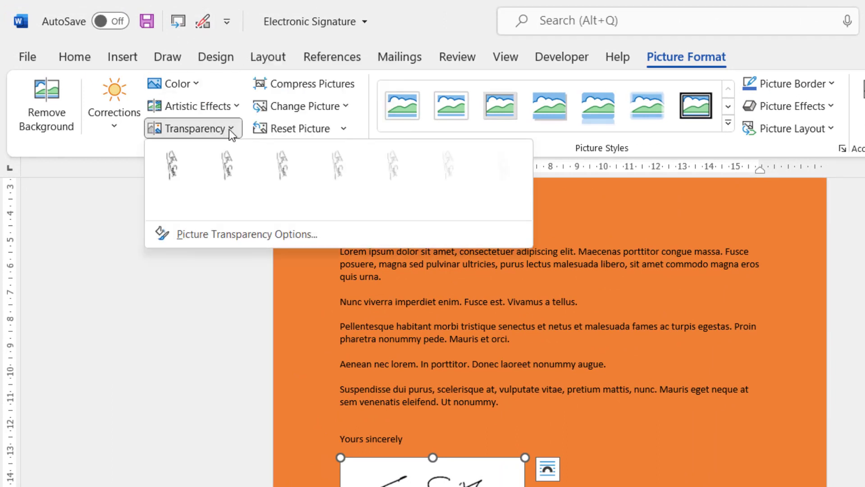
click(230, 130)
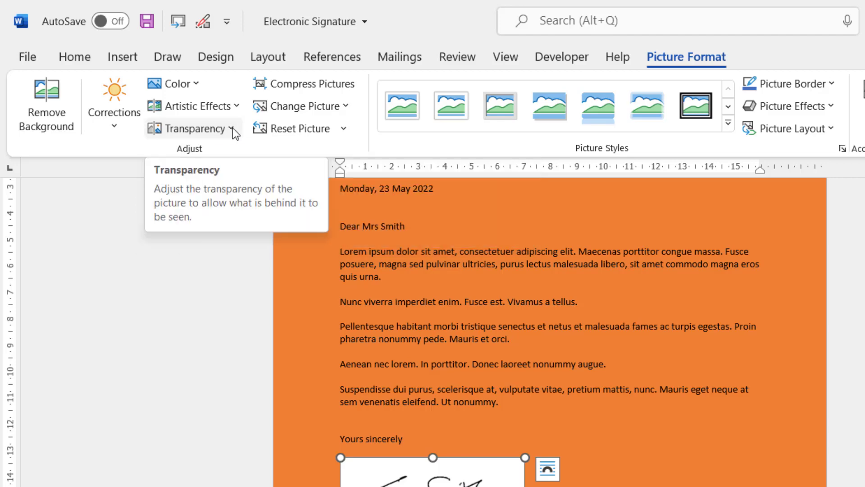
click(233, 128)
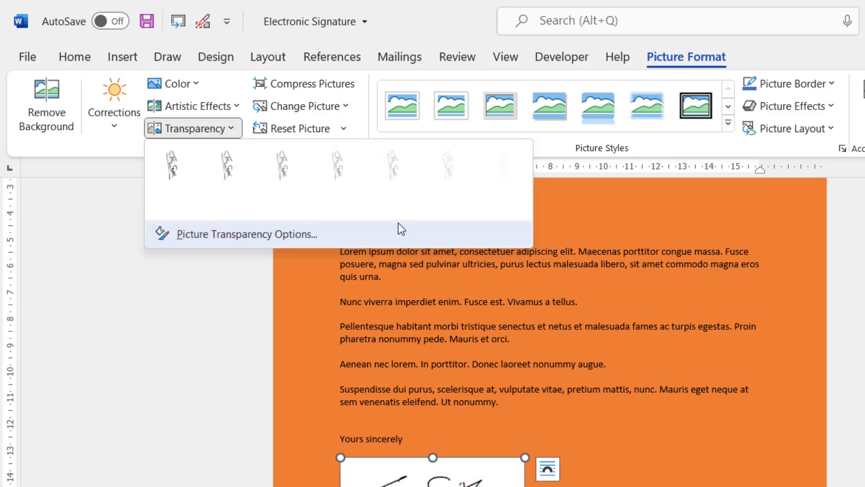
click(70, 198)
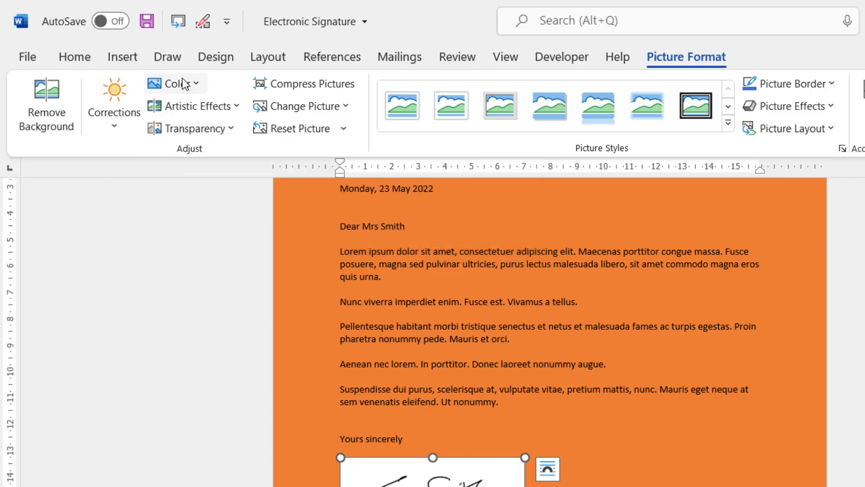
click(228, 24)
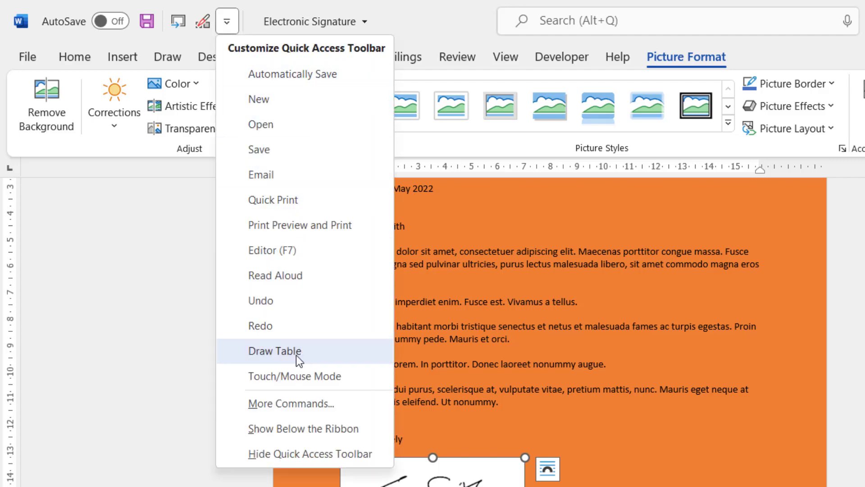
click(286, 408)
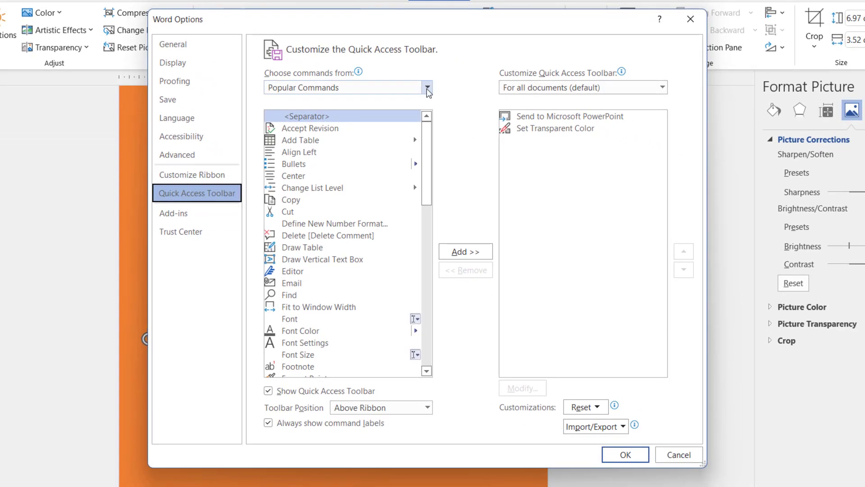
click(427, 88)
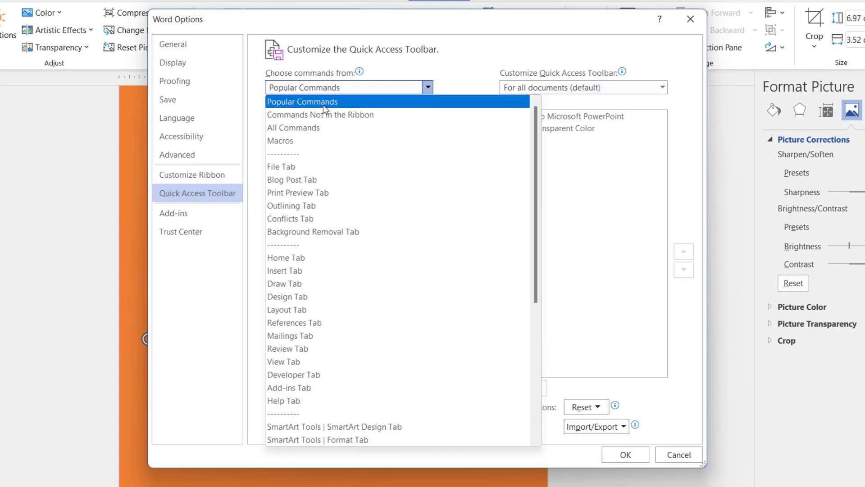
click(287, 128)
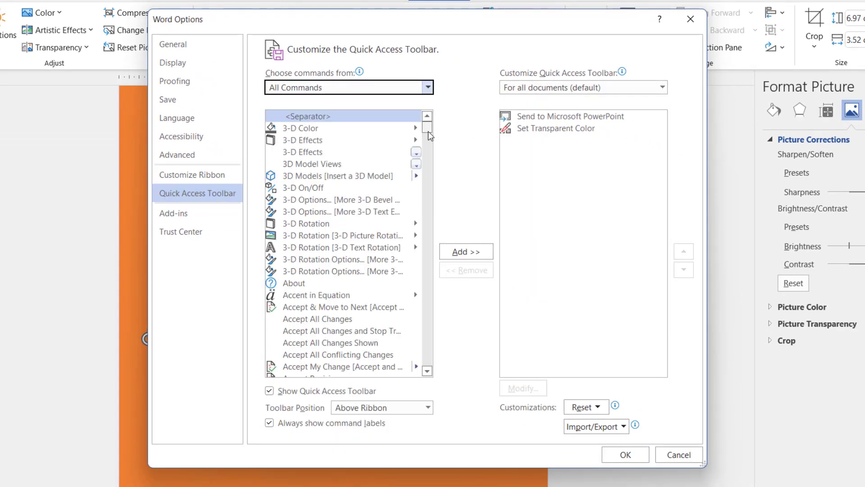
drag(428, 130, 430, 313)
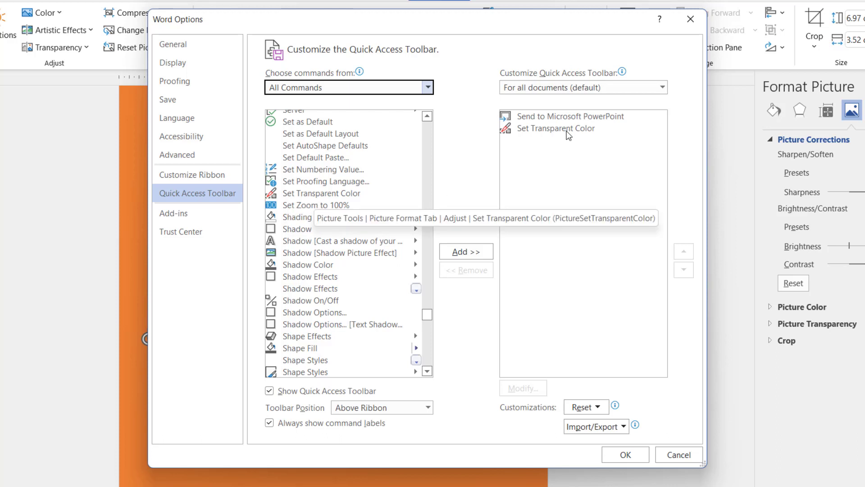
click(321, 194)
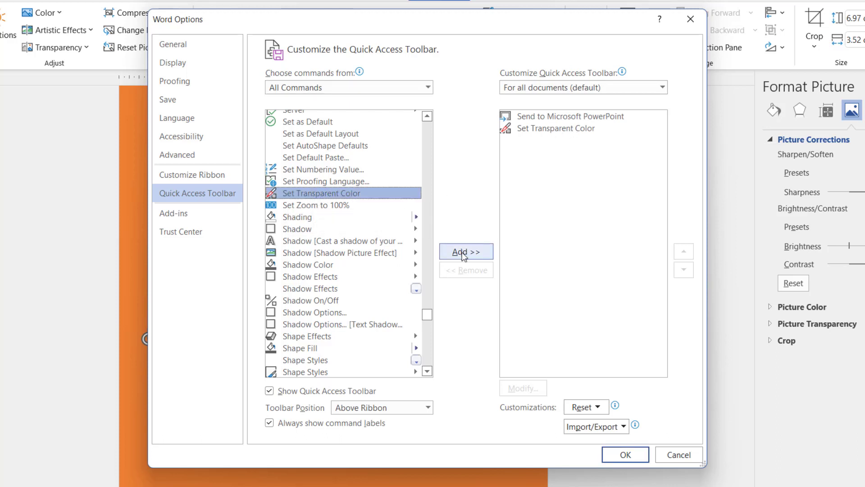
click(661, 452)
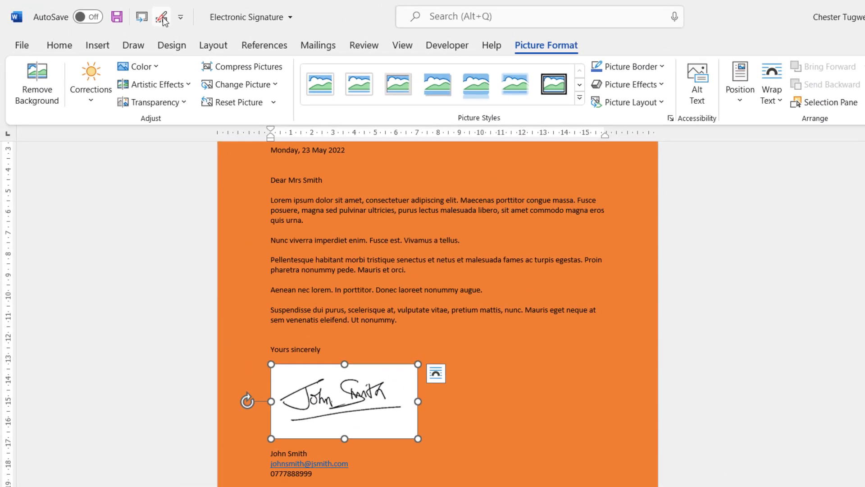
Step: Make the signature's white background transparent, then delete the picture
click(162, 18)
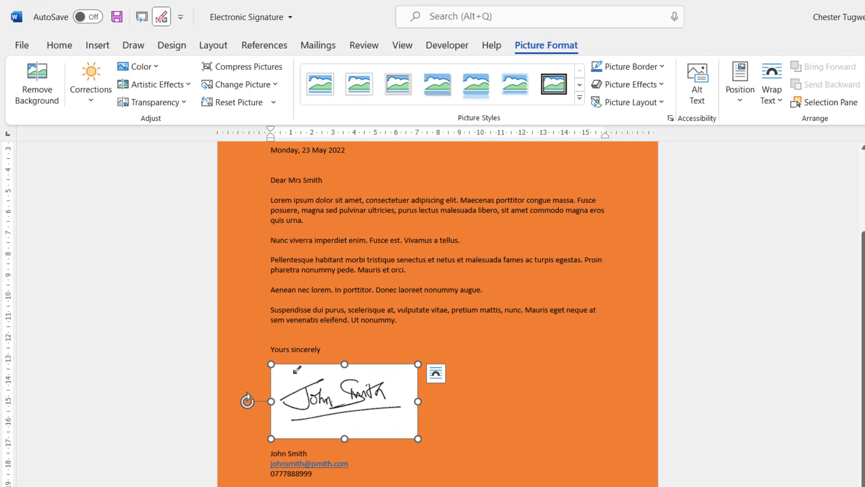
click(297, 369)
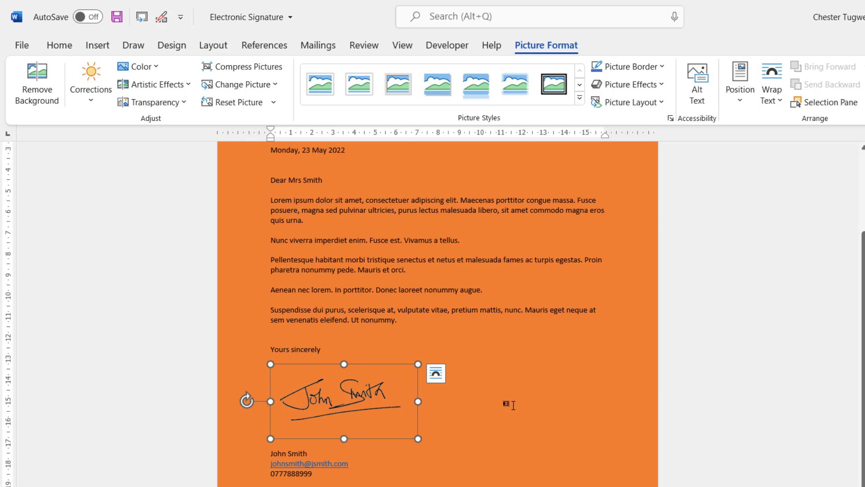
key(Delete)
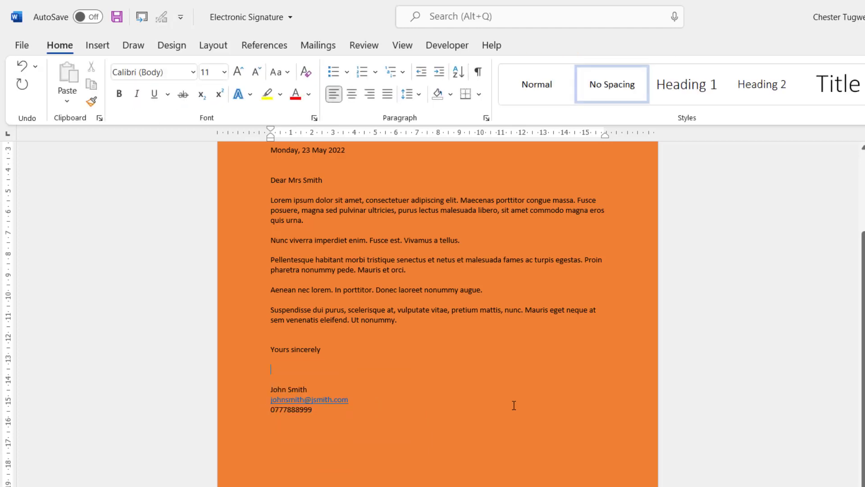
Step: Insert the signature photo from this device again below Yours sincerely
click(98, 45)
click(152, 88)
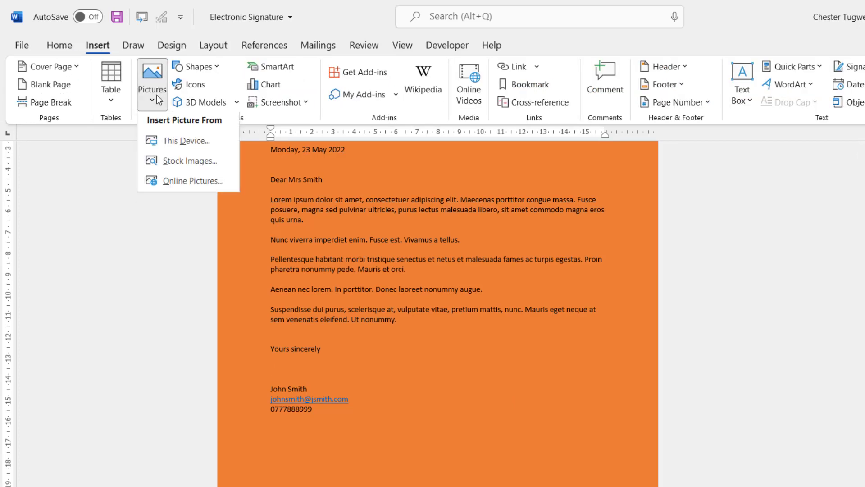
click(184, 144)
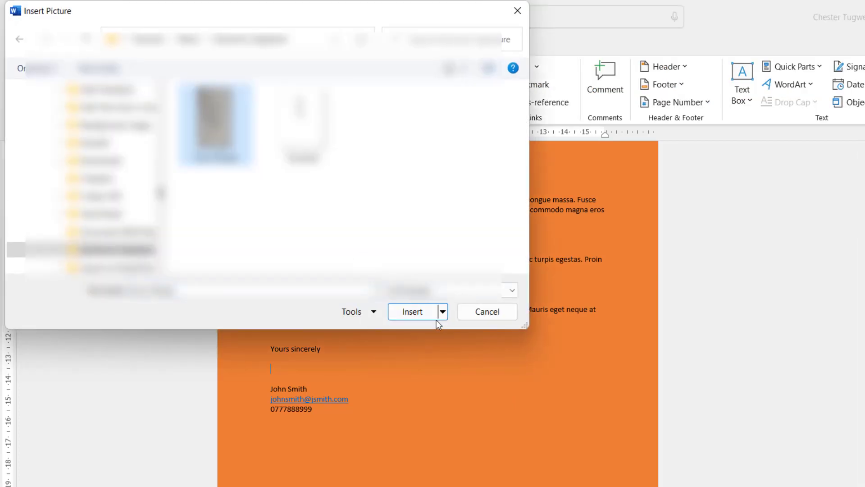
click(435, 318)
scroll(474, 379, down, 2)
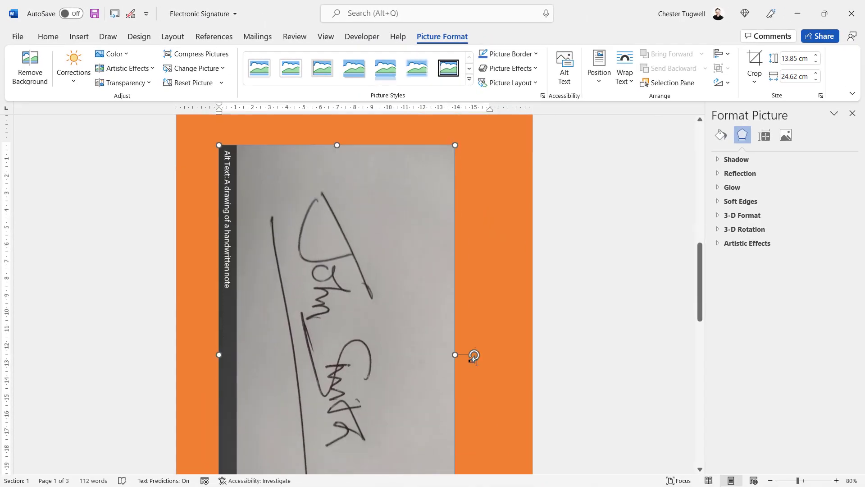
scroll(472, 361, down, 2)
scroll(472, 360, down, 1)
scroll(472, 362, down, 1)
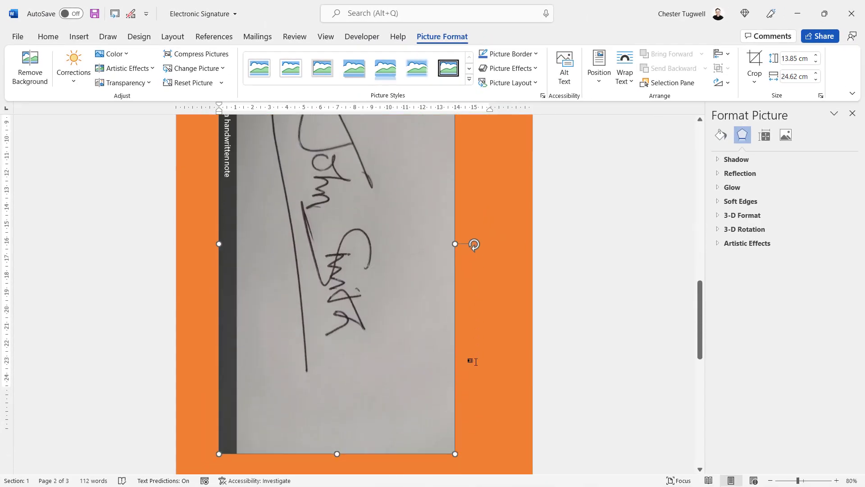
scroll(472, 362, down, 2)
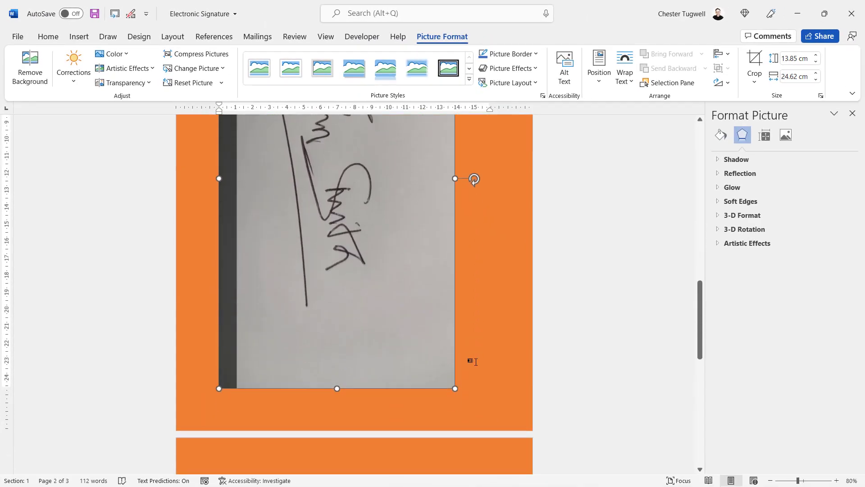
Step: Crop the right and top off the signature photo and rotate it left 90°
click(755, 57)
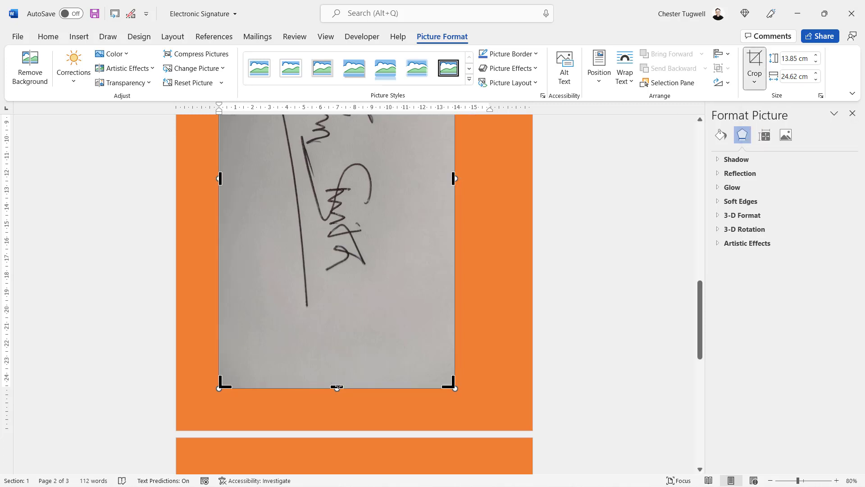
drag(337, 386, 344, 323)
scroll(411, 274, up, 2)
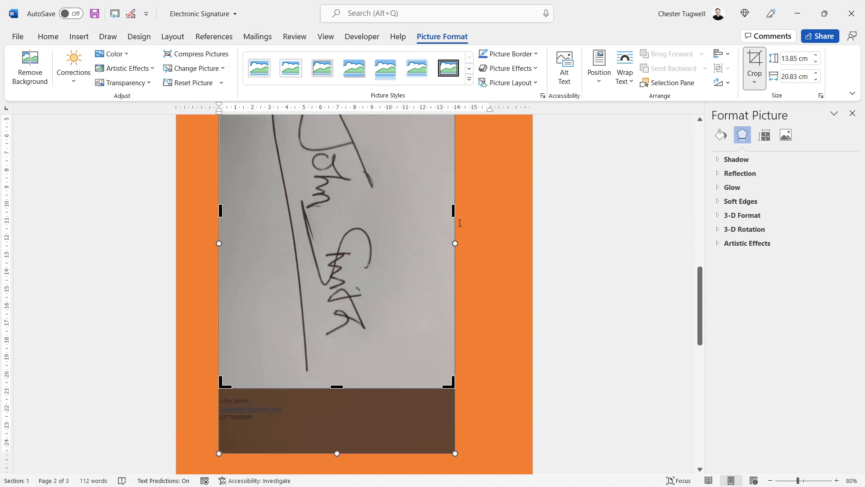
drag(453, 211, 403, 210)
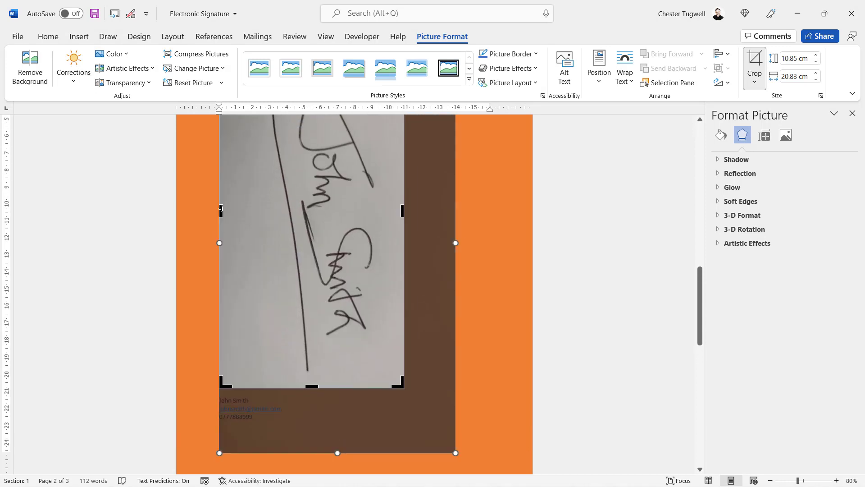
drag(221, 210, 253, 210)
scroll(271, 202, up, 1)
scroll(284, 149, up, 2)
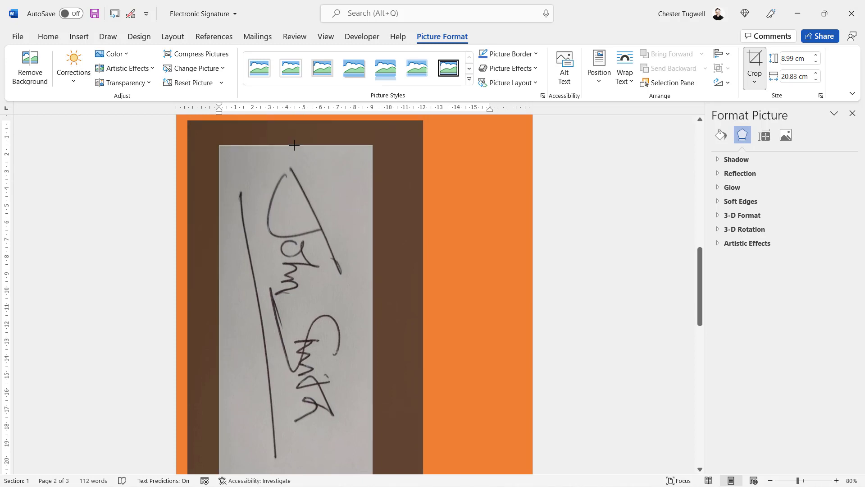
drag(295, 121, 295, 144)
click(720, 83)
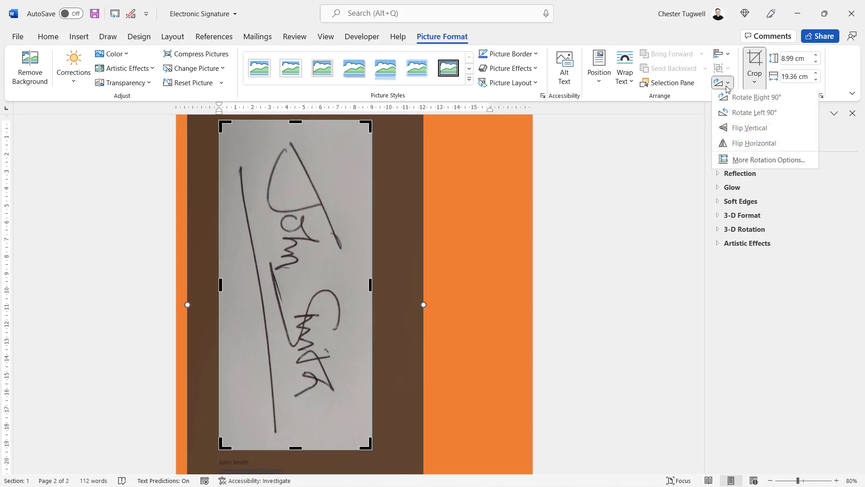
click(740, 112)
scroll(471, 314, up, 5)
scroll(473, 312, up, 5)
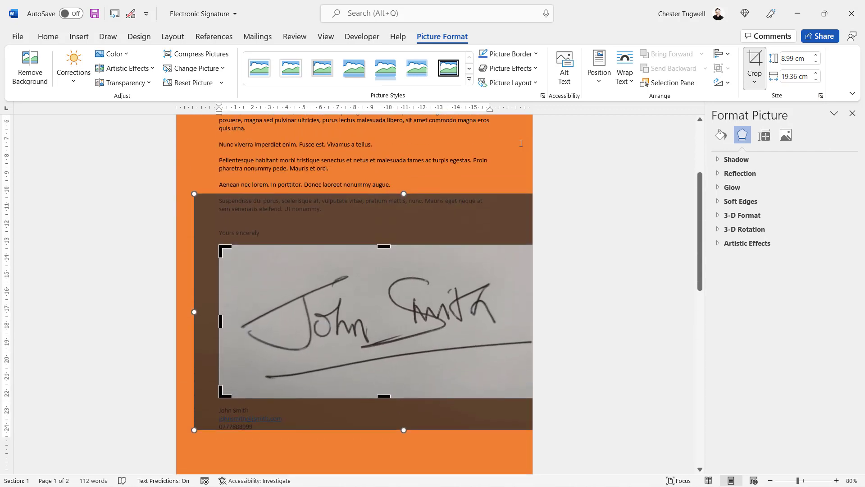
click(498, 161)
Step: Shrink the cropped signature picture to fit under Yours sincerely
click(352, 279)
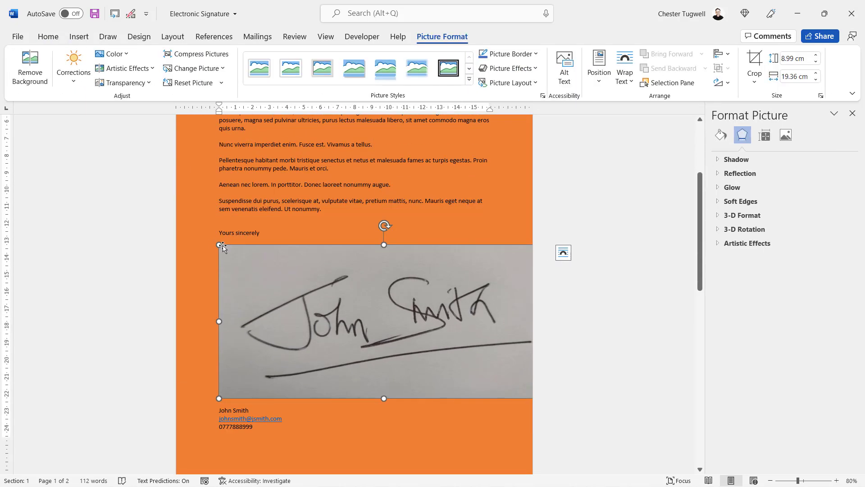
drag(220, 246, 348, 342)
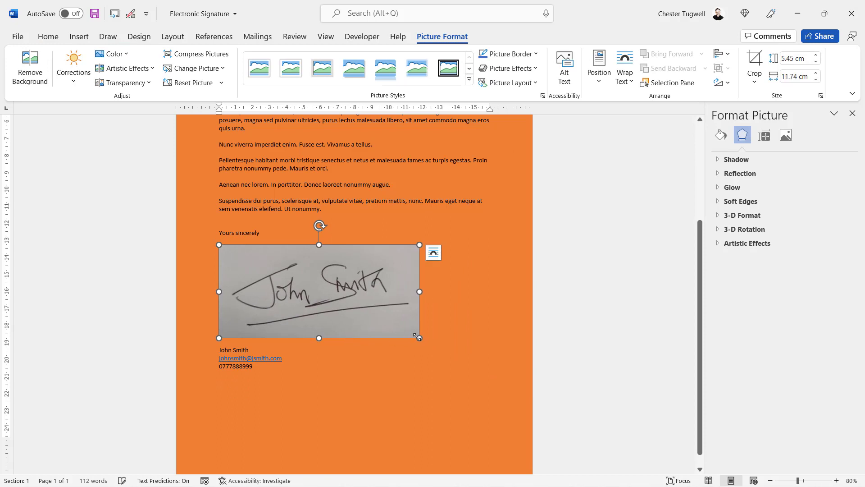
drag(420, 337, 324, 293)
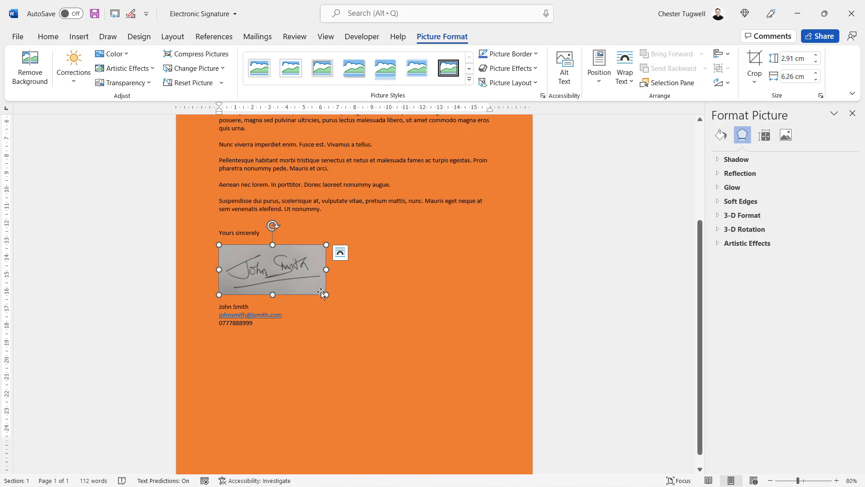
Step: Set the signature picture's Contrast and Sharpness to 100% in Picture Corrections Options
click(74, 74)
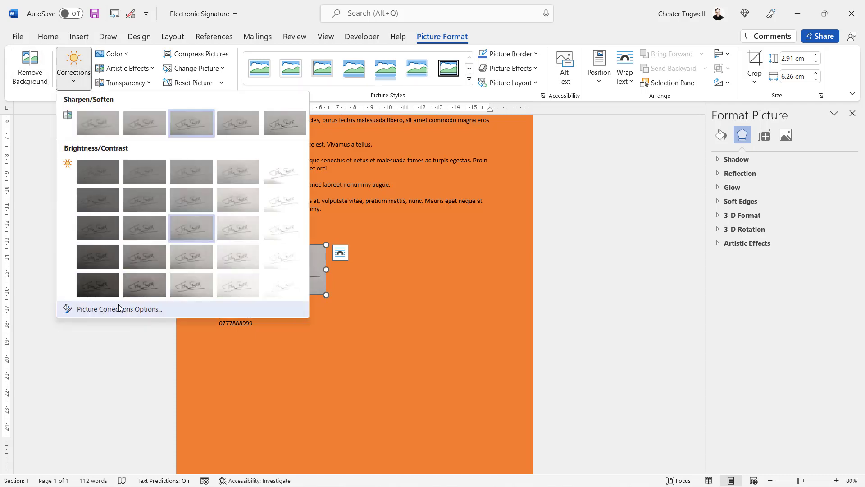
click(116, 310)
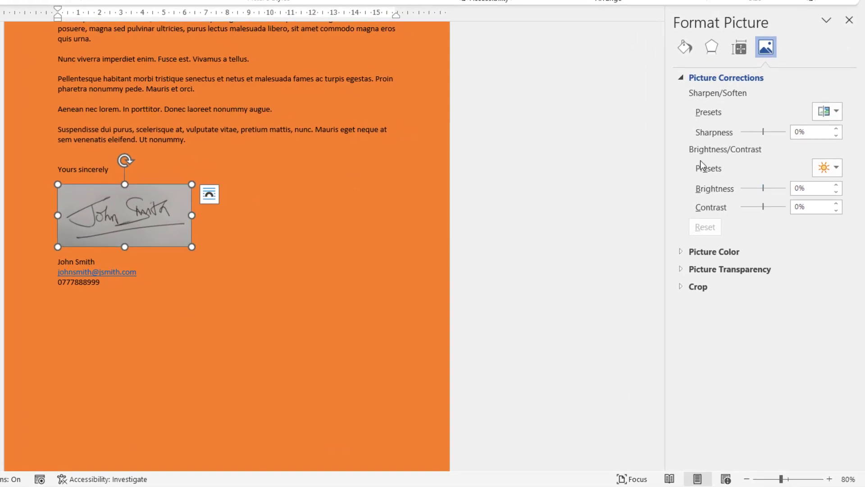
drag(765, 211, 791, 207)
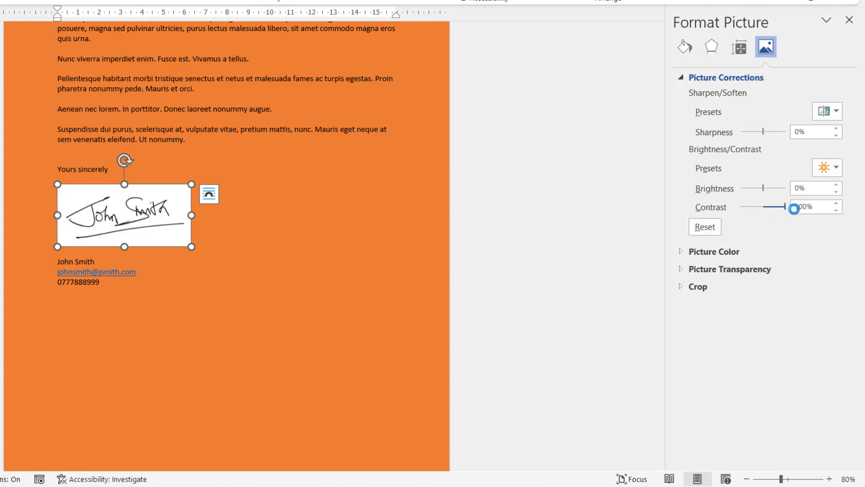
drag(765, 135, 792, 132)
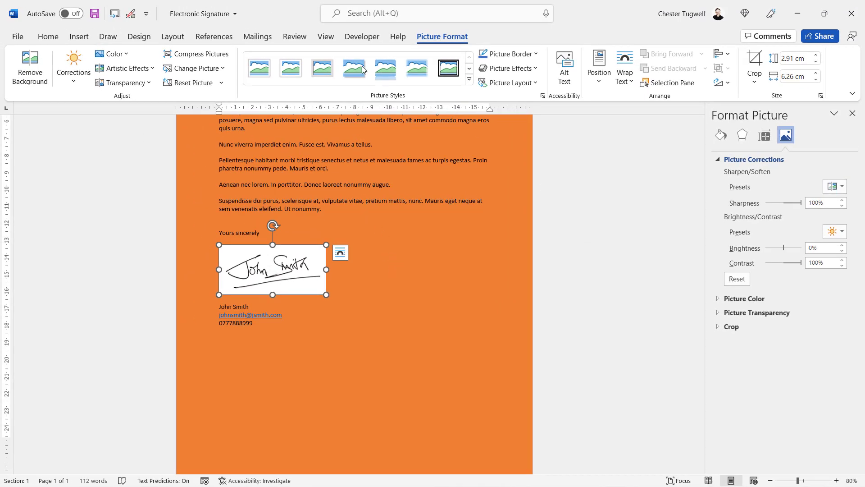
Step: Make the signature picture's white background transparent with Set Transparent Color
click(131, 14)
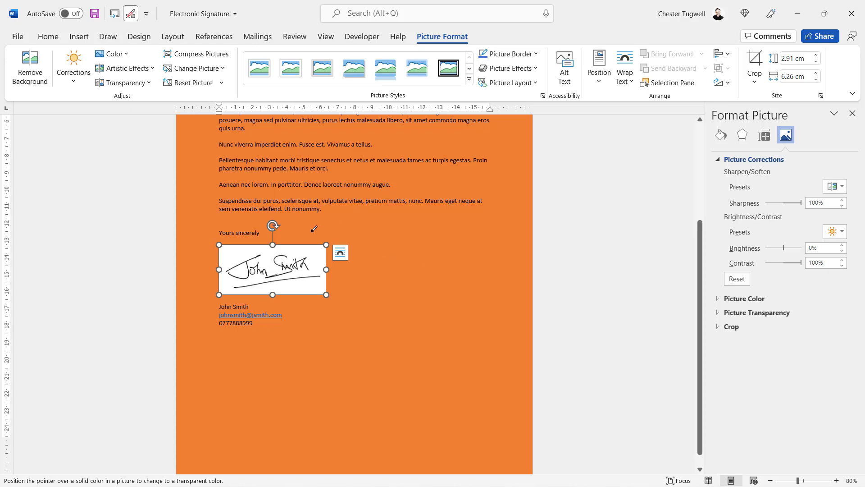
click(230, 251)
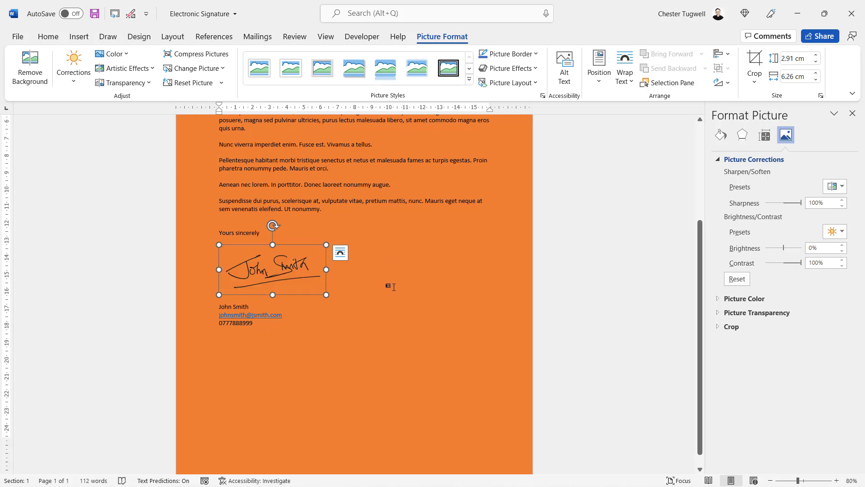
click(270, 328)
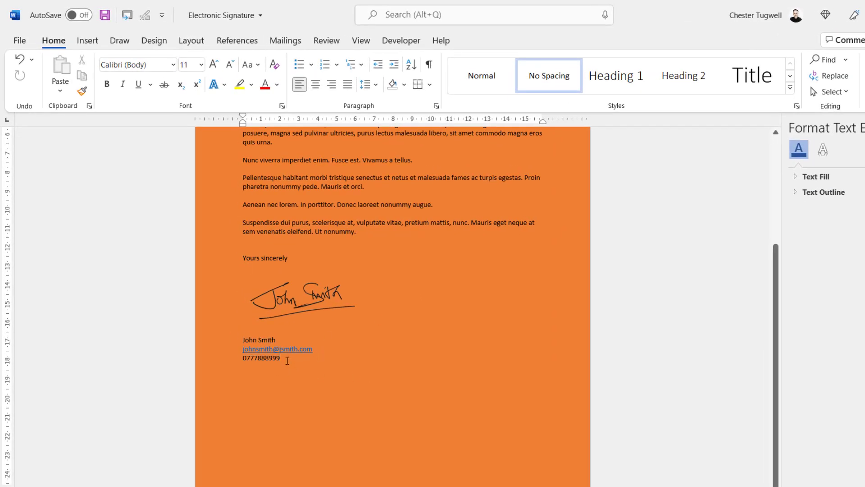
Step: Save the selected signature picture and contact lines to the Quick Part Gallery as 'Signature'
drag(286, 361, 238, 307)
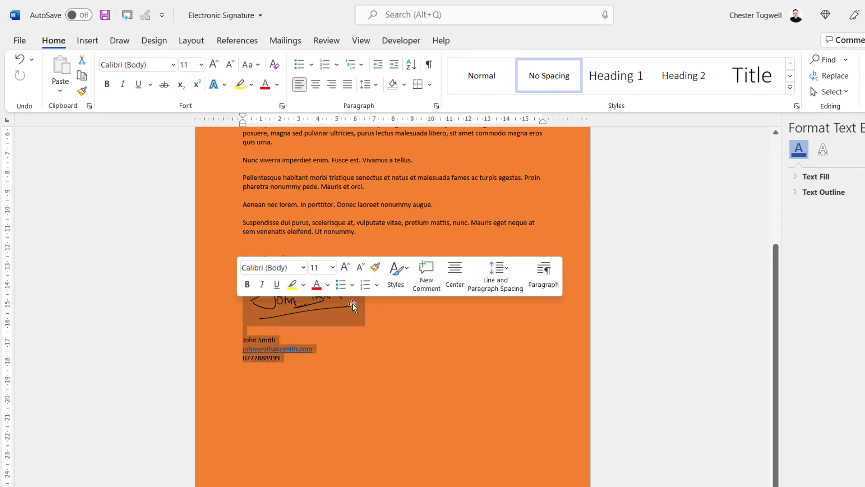
click(87, 41)
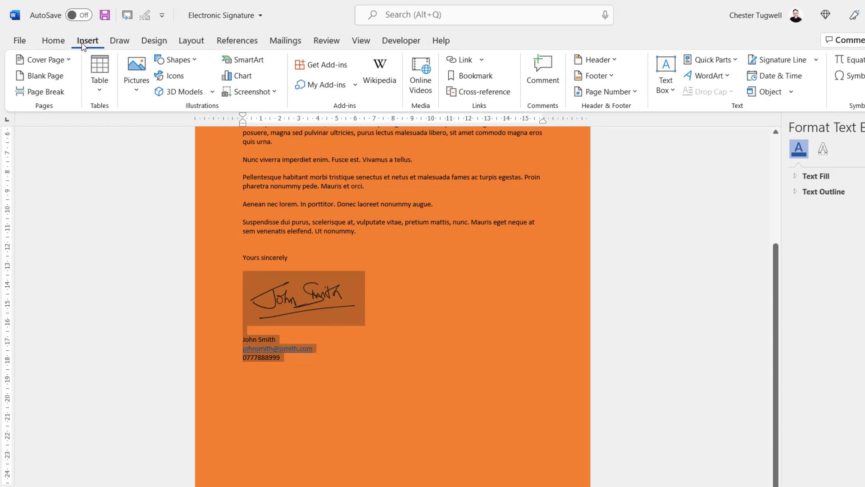
click(736, 61)
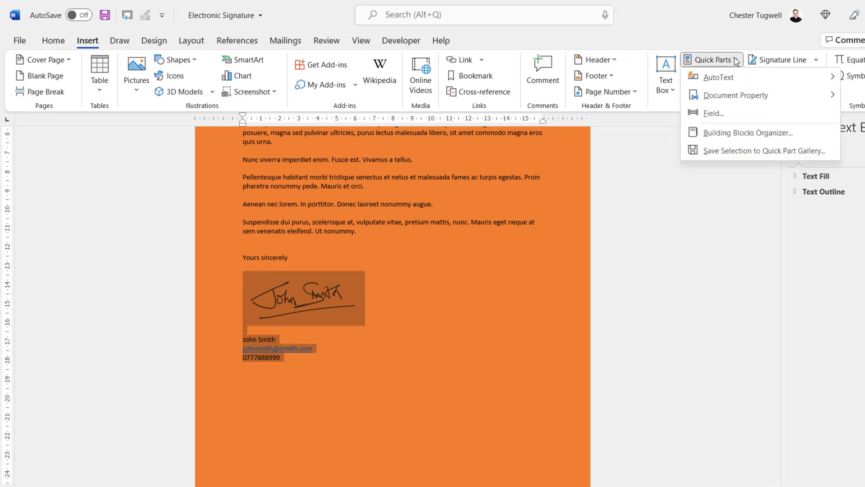
click(748, 151)
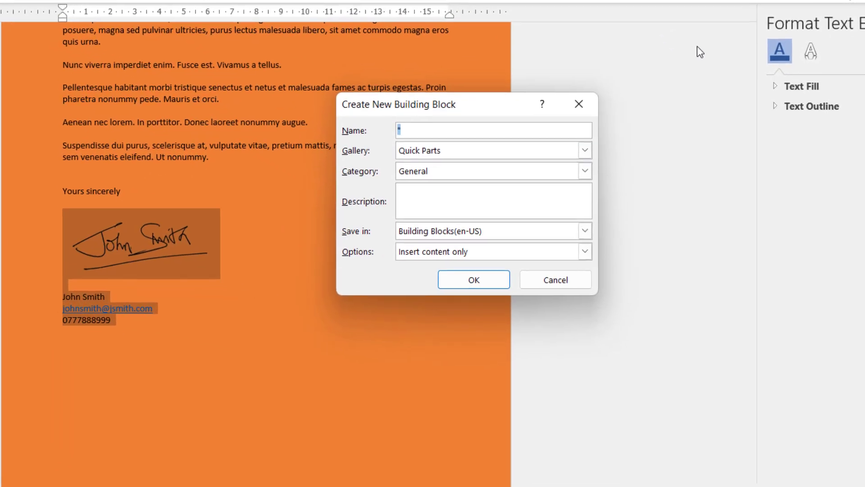
text(Signat)
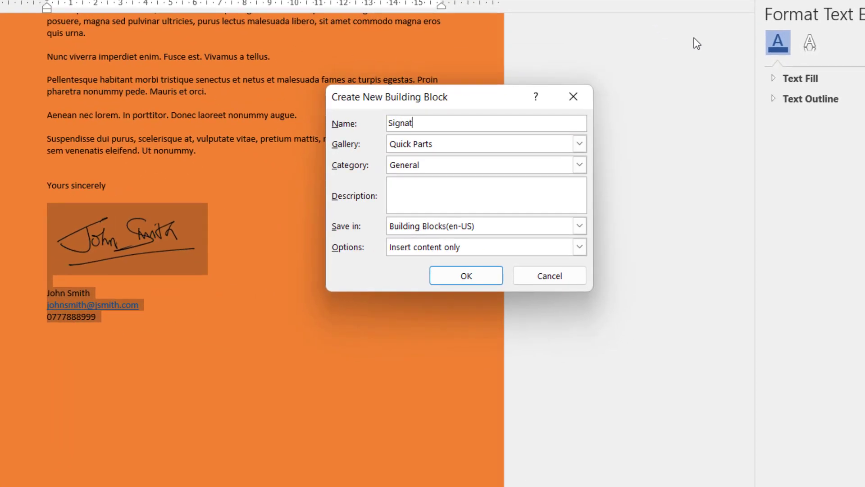
text(ure)
click(474, 276)
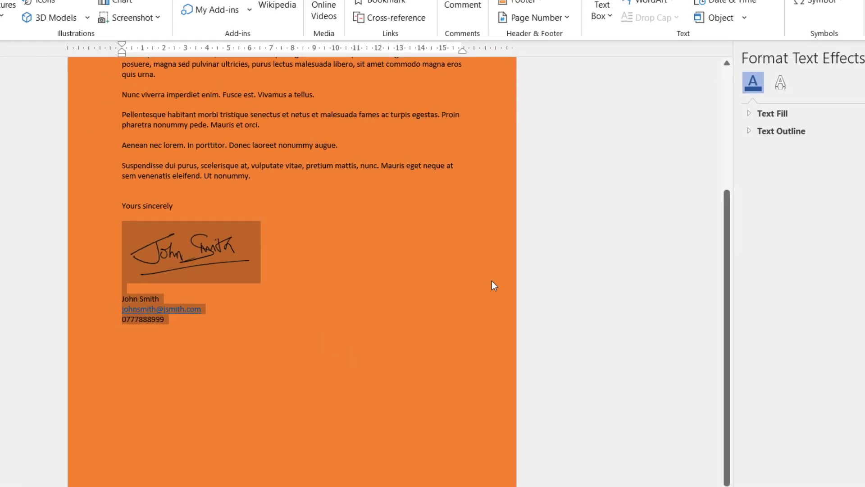
Step: Delete the signature and contact lines, then reinsert the Signature Quick Part below Yours sincerely
drag(254, 323, 211, 268)
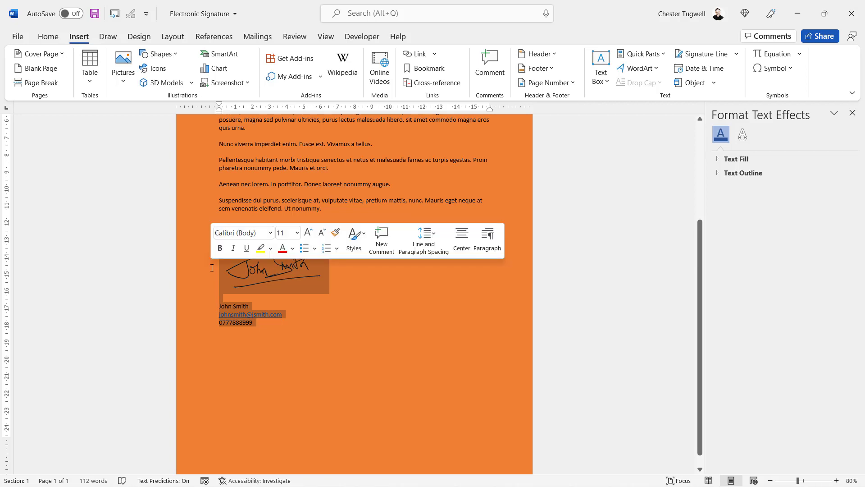
key(Delete)
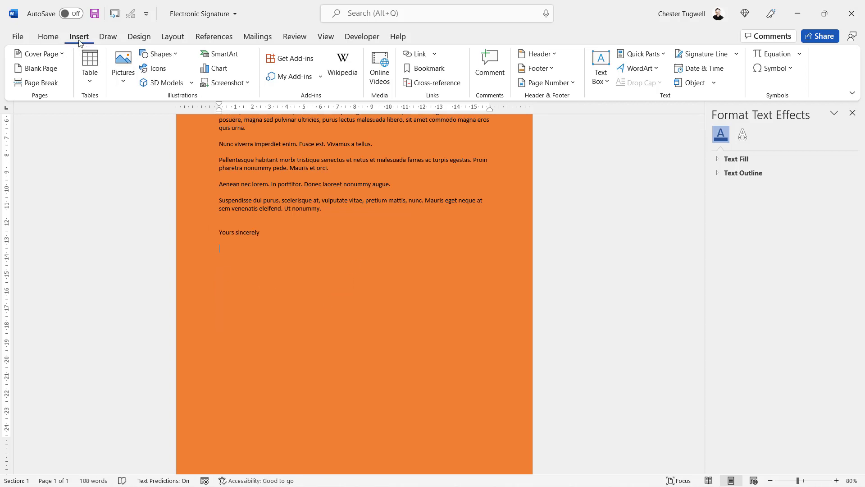
click(666, 55)
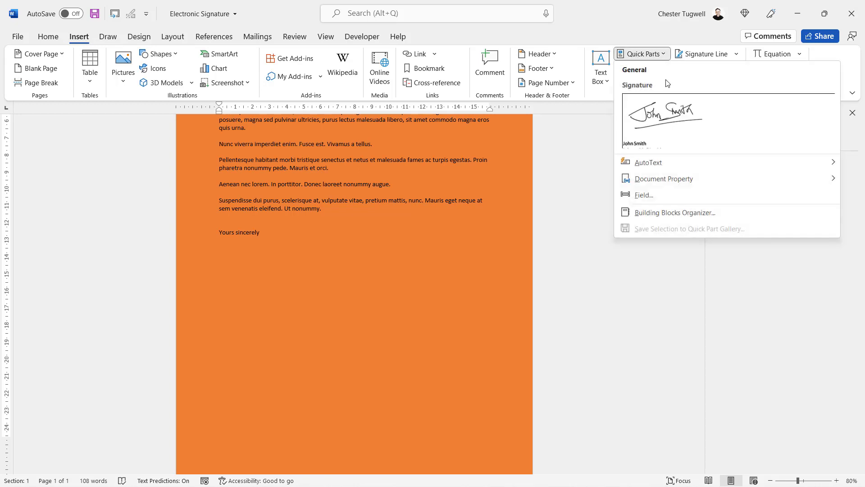
click(674, 128)
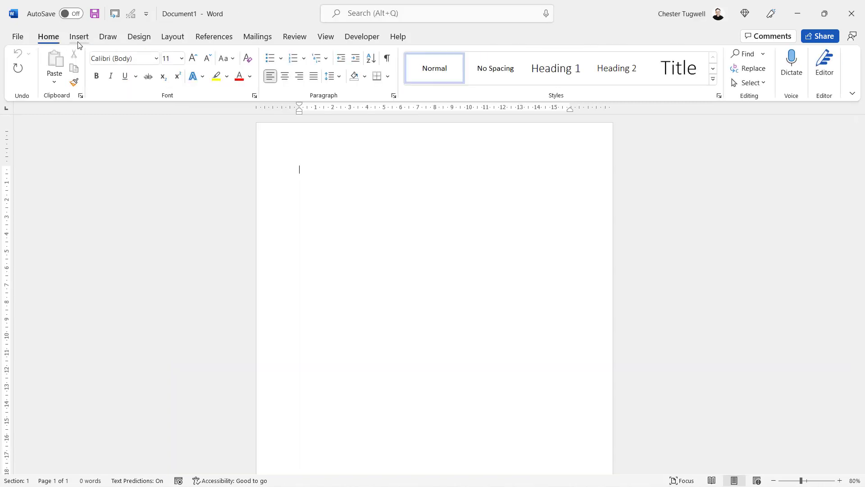
Step: Insert the Signature Quick Part into a new blank test document
click(79, 36)
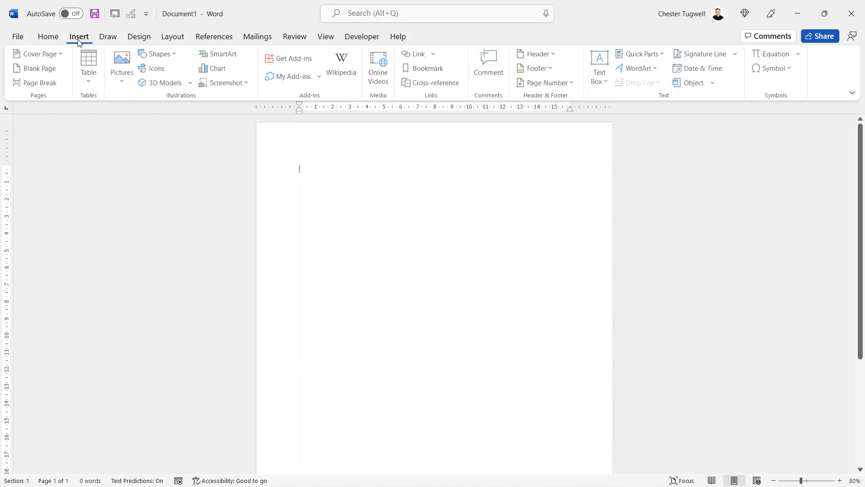
click(640, 54)
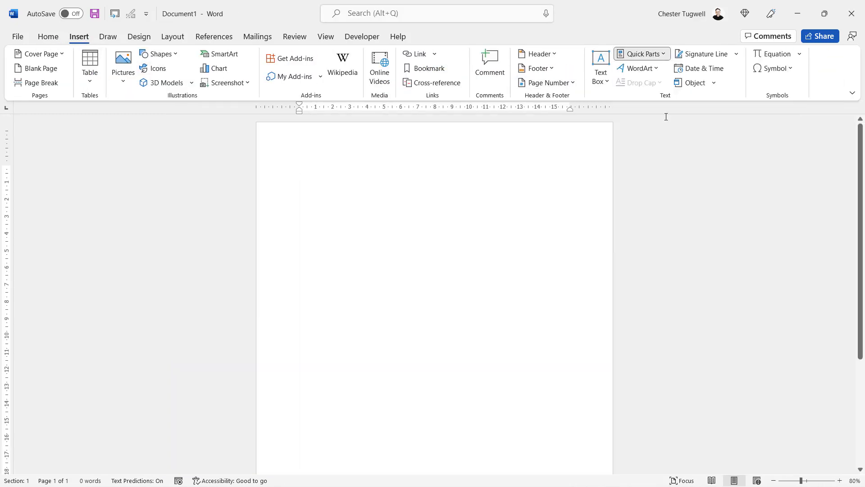
click(666, 116)
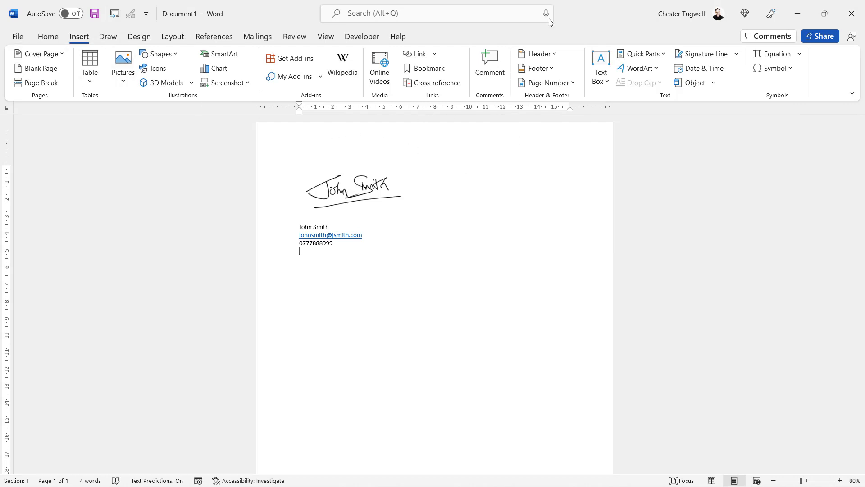
Step: Close the test document without saving, then close the letter and answer its save prompt
click(852, 13)
click(488, 311)
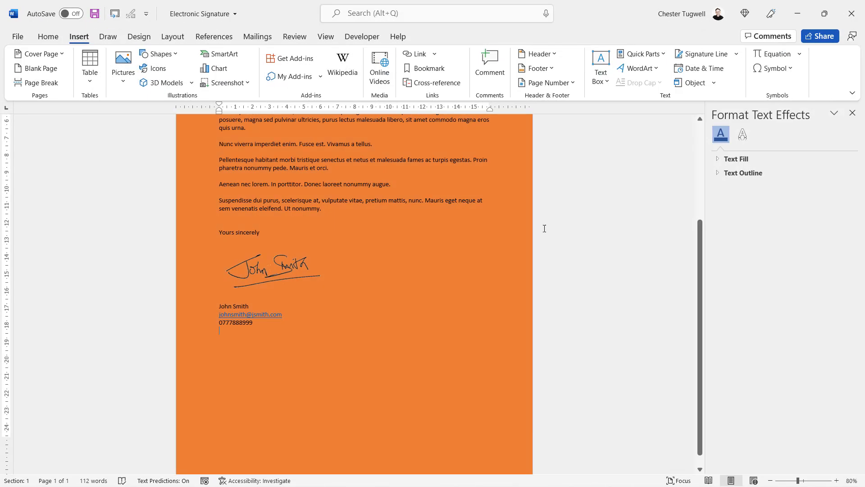
click(853, 13)
click(434, 274)
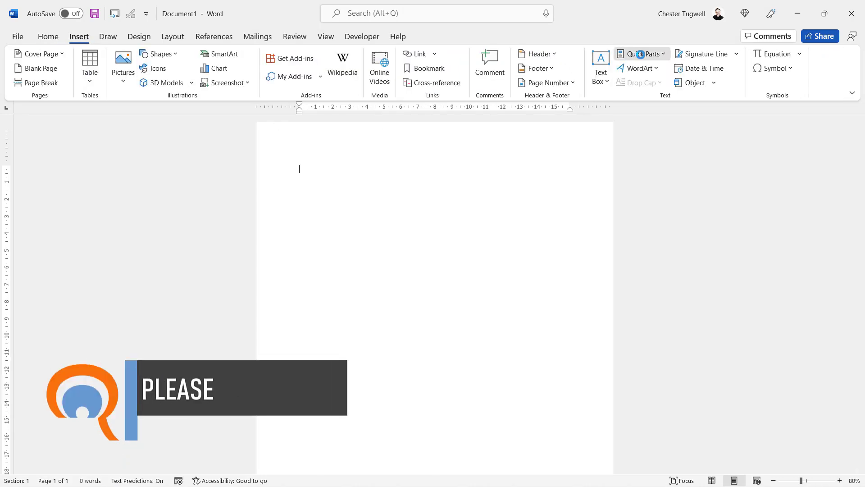
Step: Insert the Signature Quick Part with picture, name, email and phone into the blank document
click(640, 54)
click(642, 122)
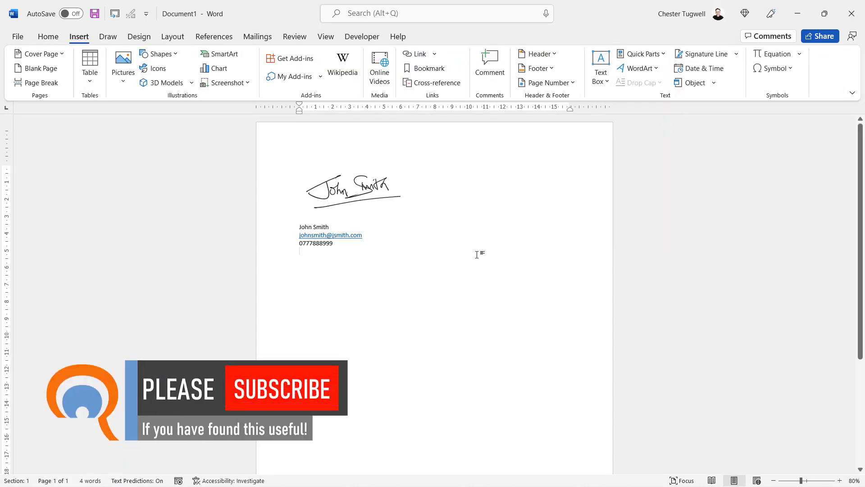